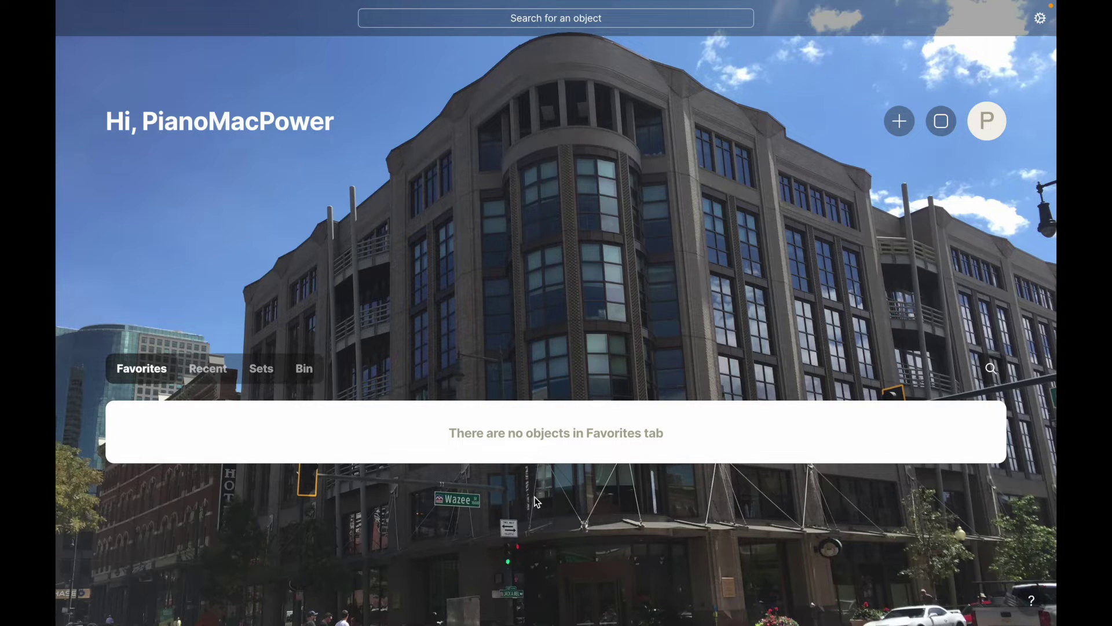
- Create a new page titled Homepage and expand it to a full page
{"action": "left_click", "coordinate": [899, 120]}
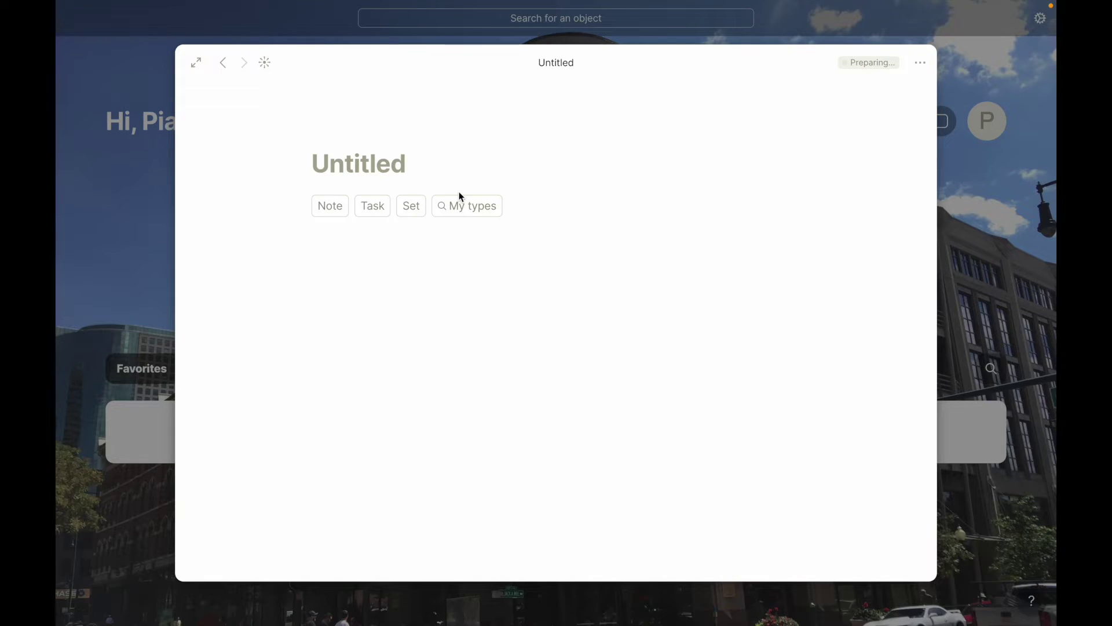
{"action": "type", "text": "Hompe"}
{"action": "key", "text": "BackSpace"}
{"action": "type", "text": "epage"}
{"action": "key", "text": "Return"}
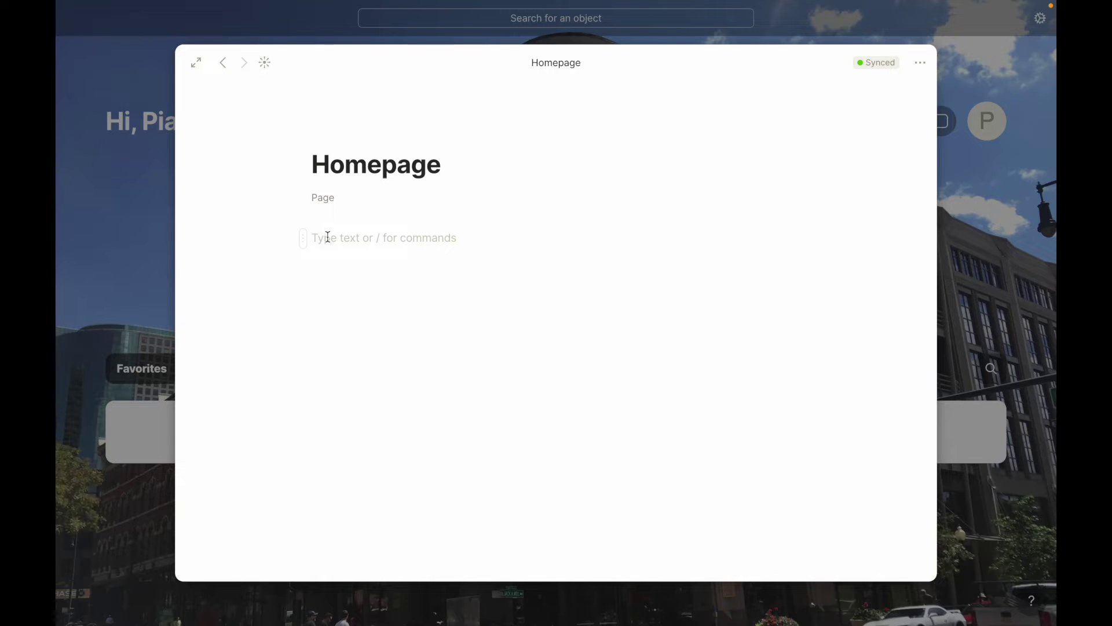
{"action": "left_click", "coordinate": [195, 63]}
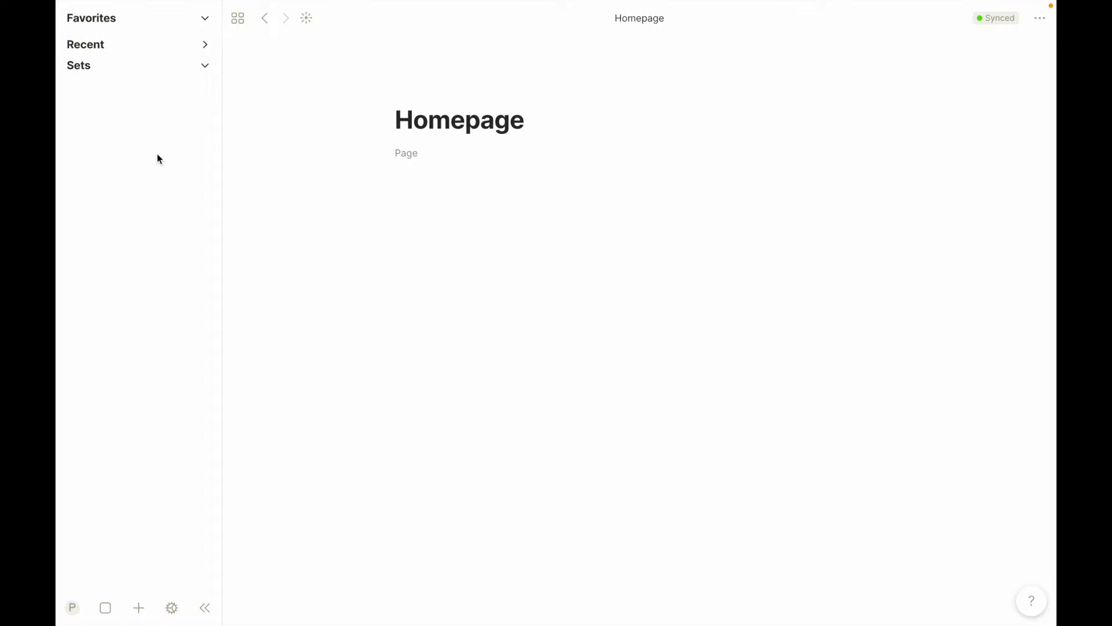
- Create a new object of type Set and title it Book List
{"action": "left_click", "coordinate": [138, 608]}
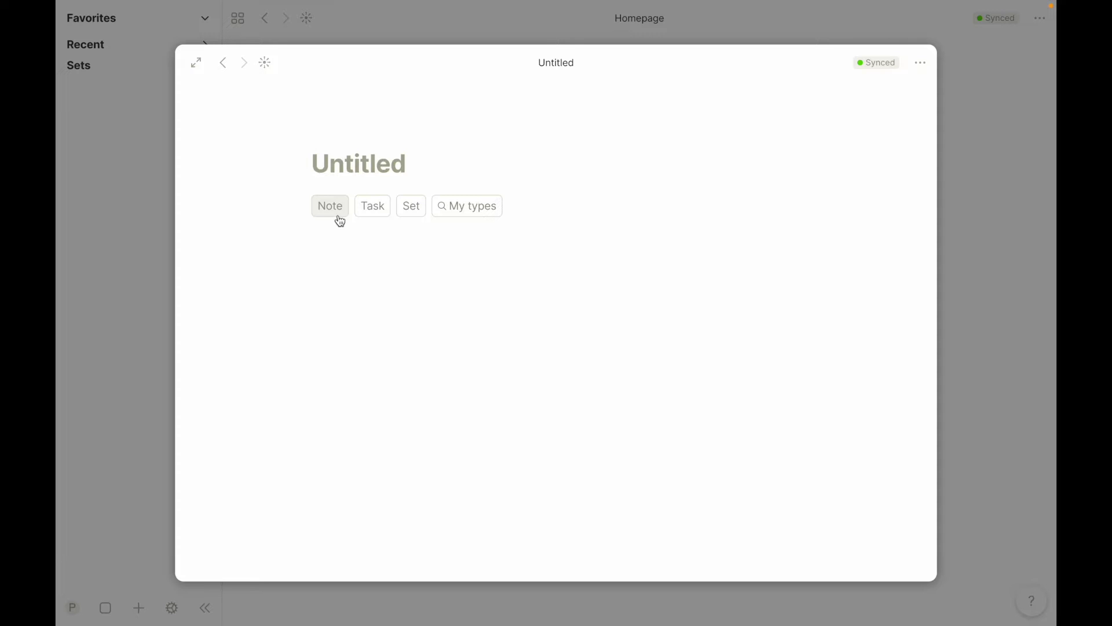
{"action": "left_click", "coordinate": [411, 207]}
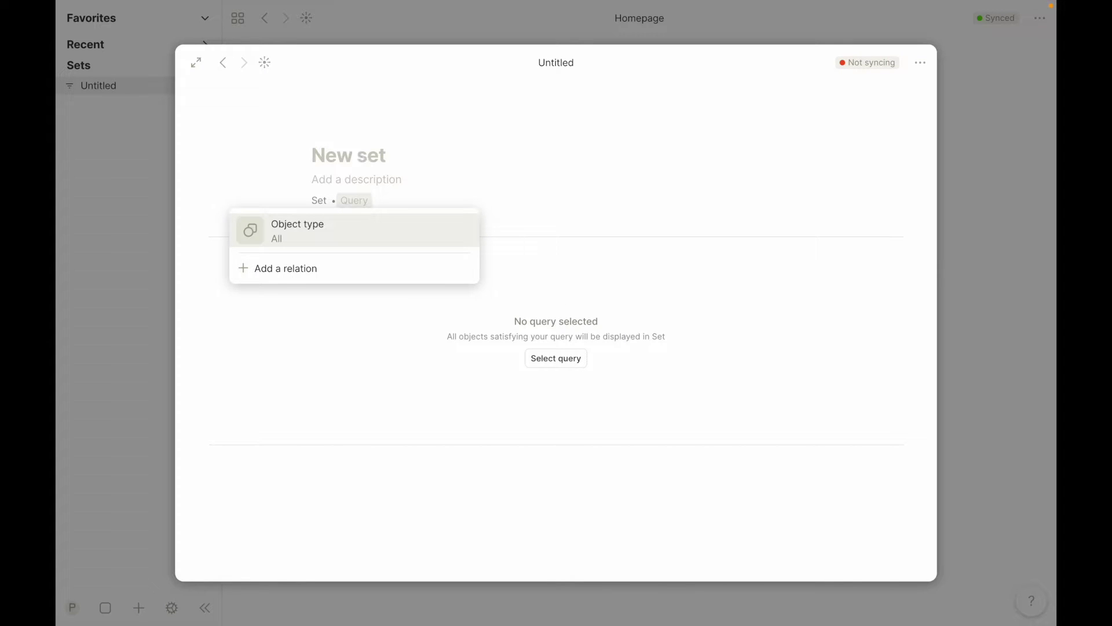
{"action": "type", "text": "Book List"}
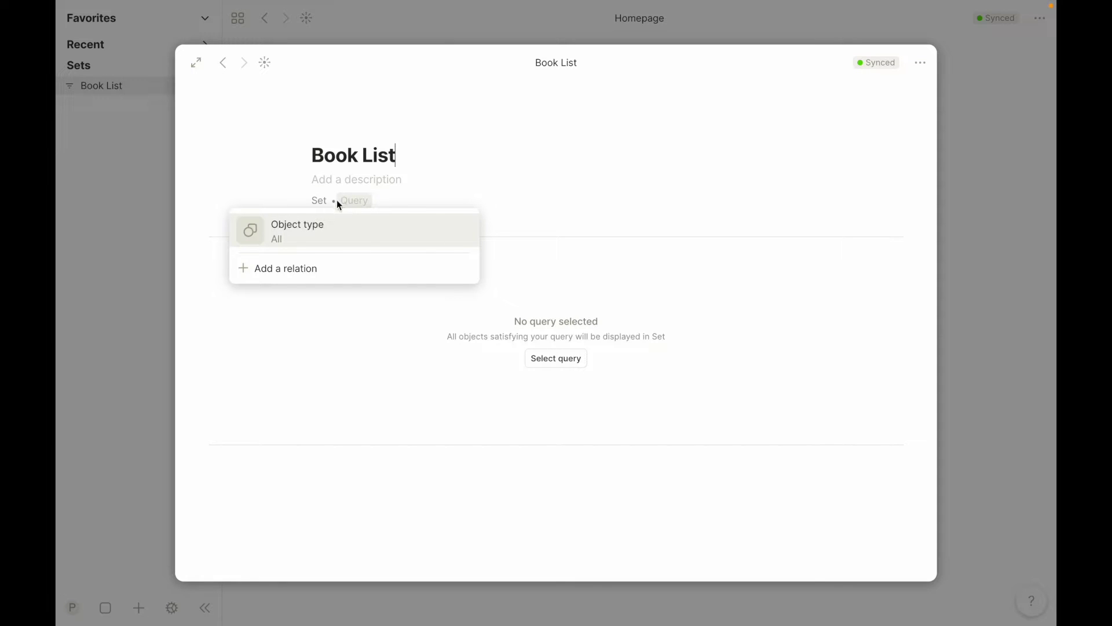
- Set the Book List set's query to the Book object type and expand the set to a full page
{"action": "left_click", "coordinate": [281, 271]}
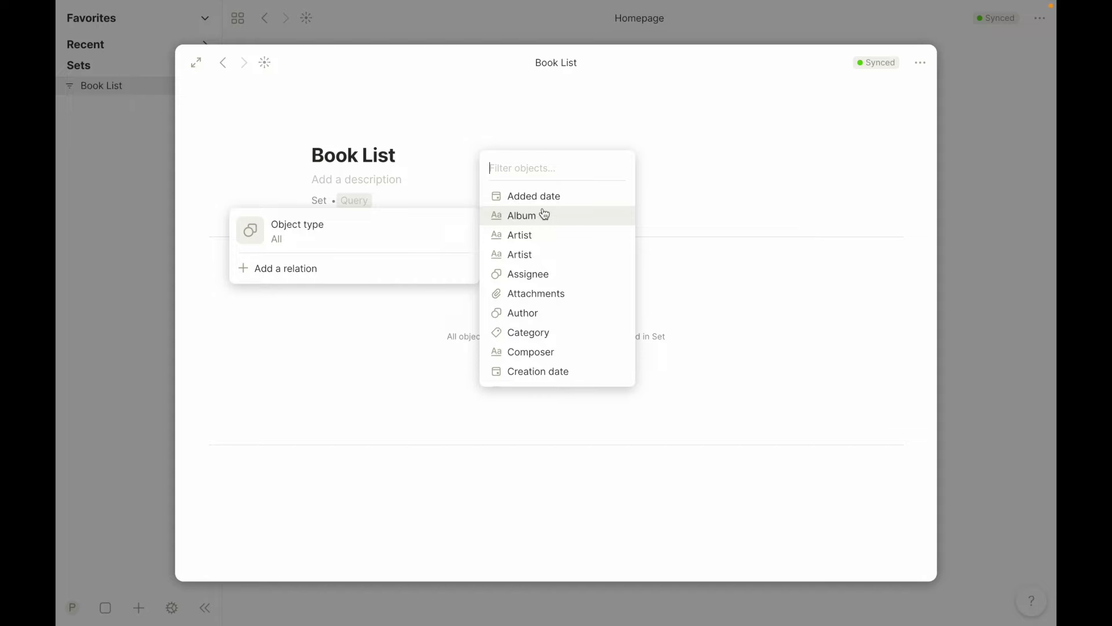
{"action": "left_click", "coordinate": [373, 200]}
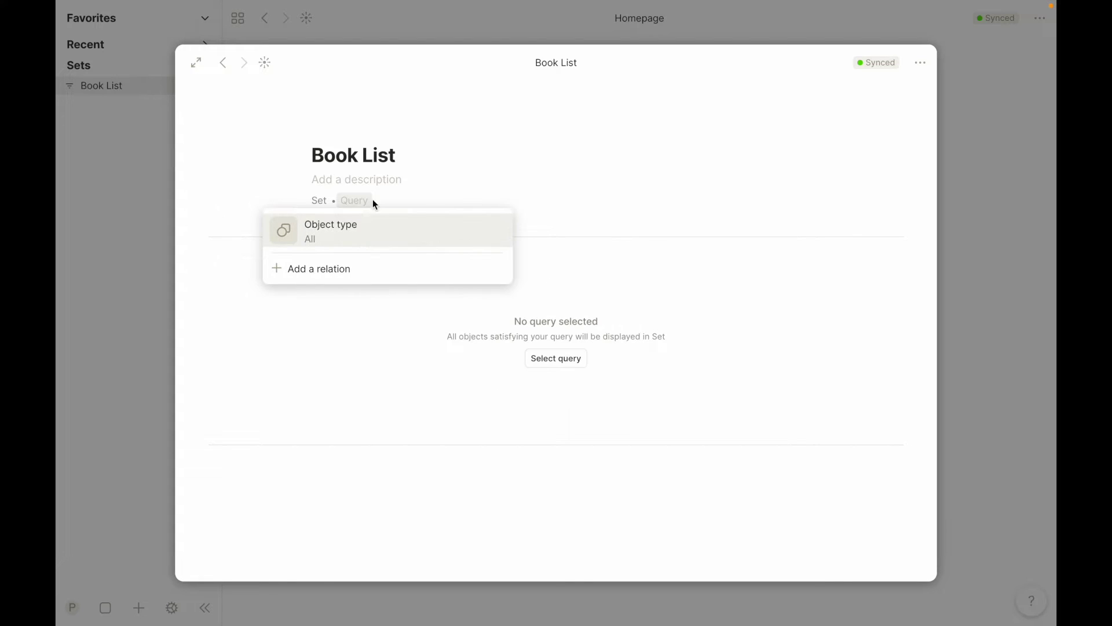
{"action": "left_click", "coordinate": [362, 231]}
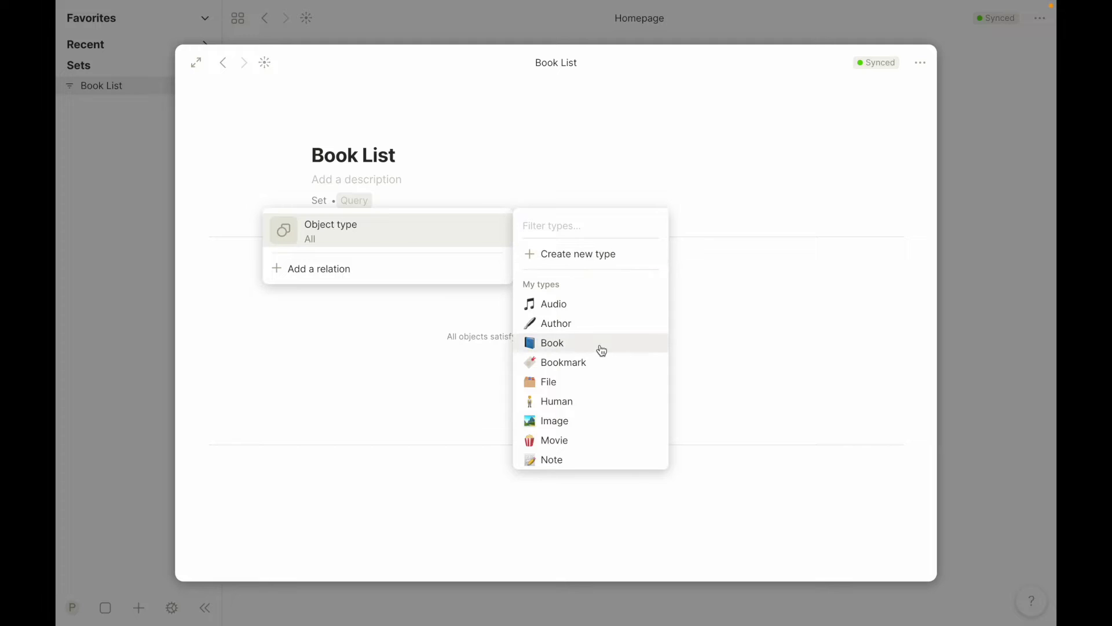
{"action": "scroll", "coordinate": [601, 349], "scroll_direction": "down", "scroll_amount": 1}
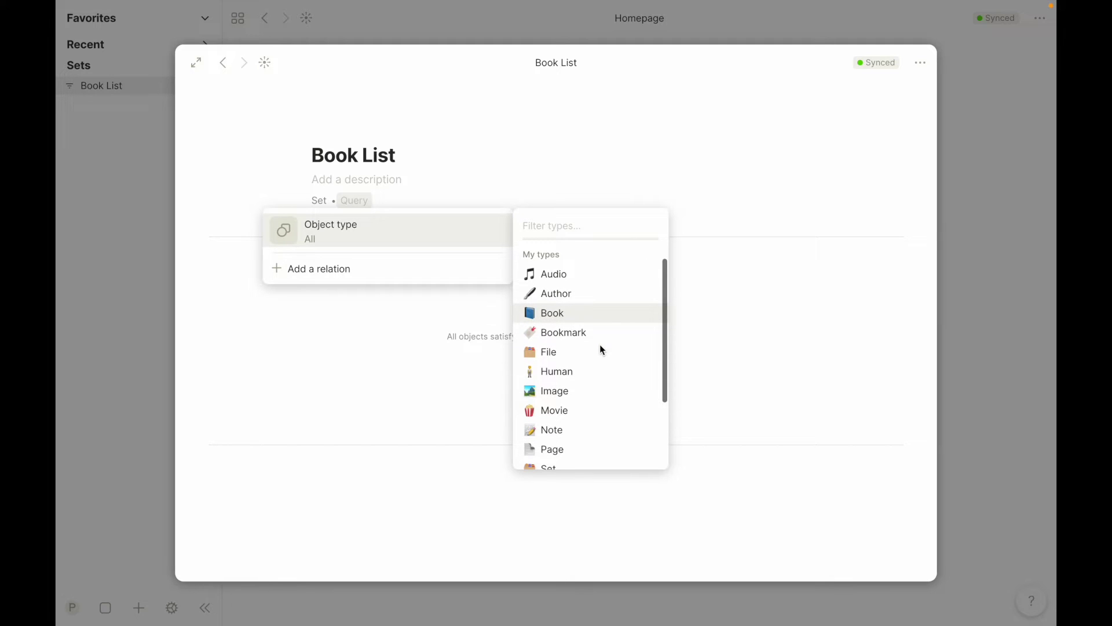
{"action": "left_click", "coordinate": [555, 313]}
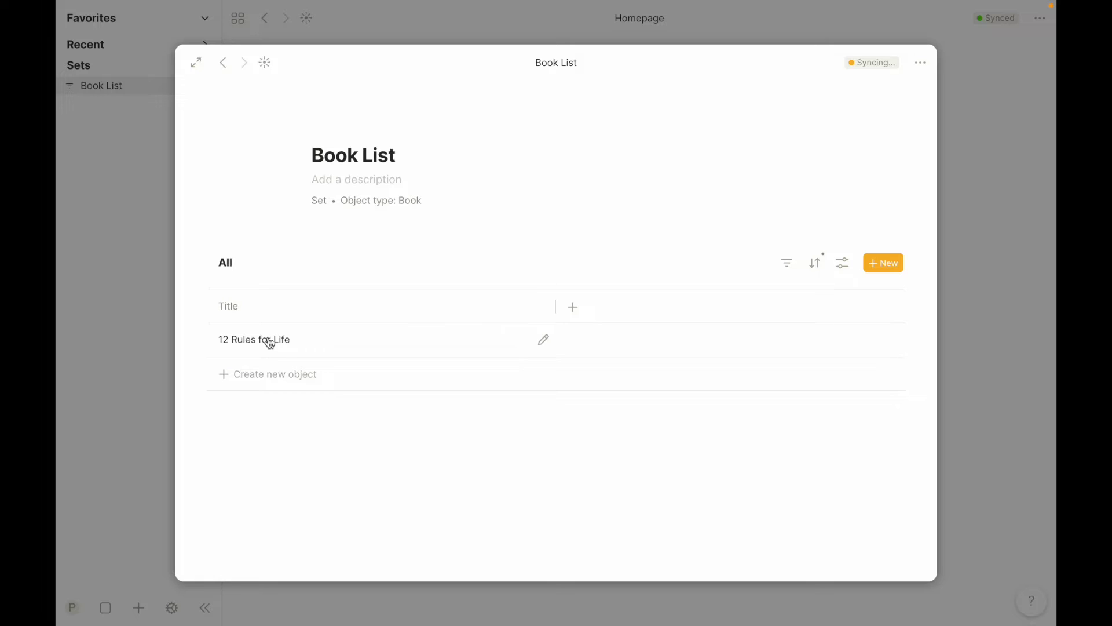
{"action": "left_click", "coordinate": [195, 65]}
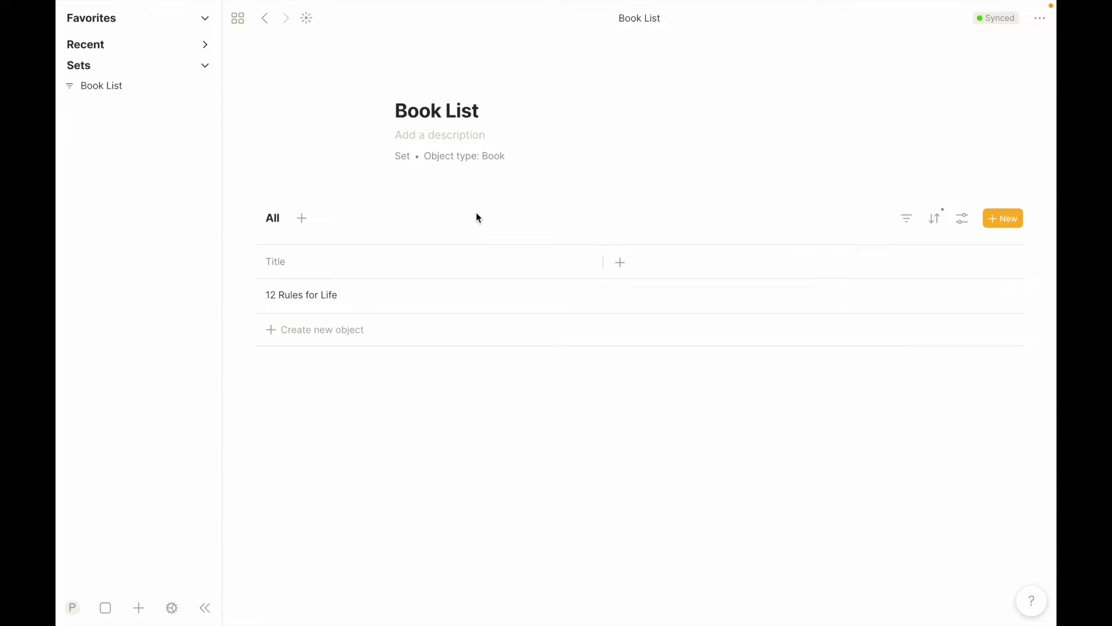
- Open the book 12 Rules for Life, review its cover, summary and relation fields, and return to the set
{"action": "left_click", "coordinate": [363, 302]}
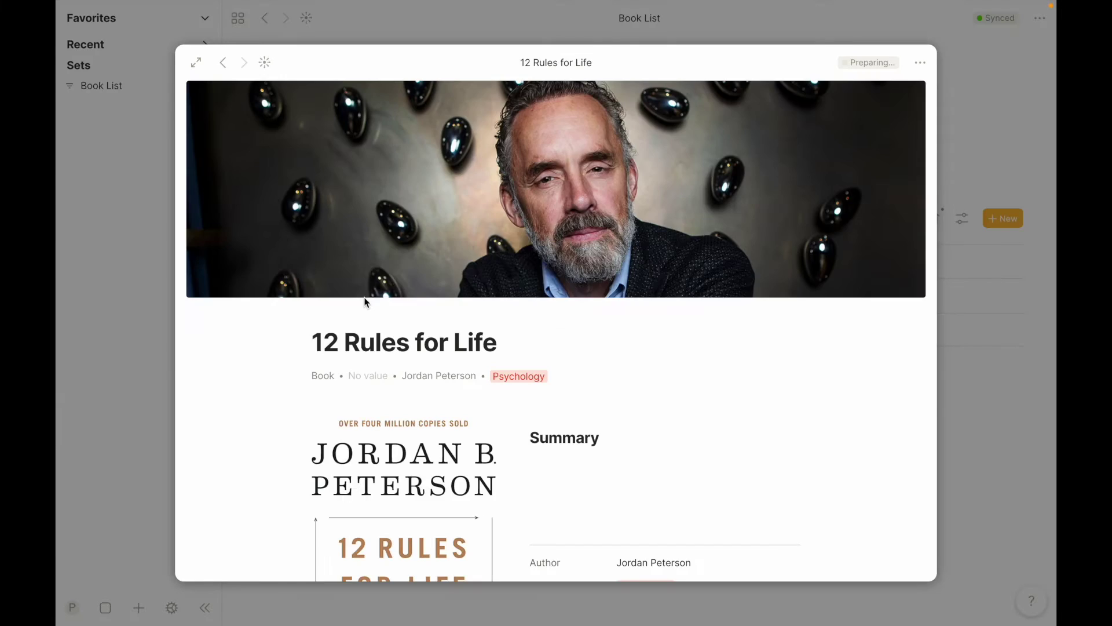
{"action": "scroll", "coordinate": [263, 412], "scroll_direction": "down", "scroll_amount": 1}
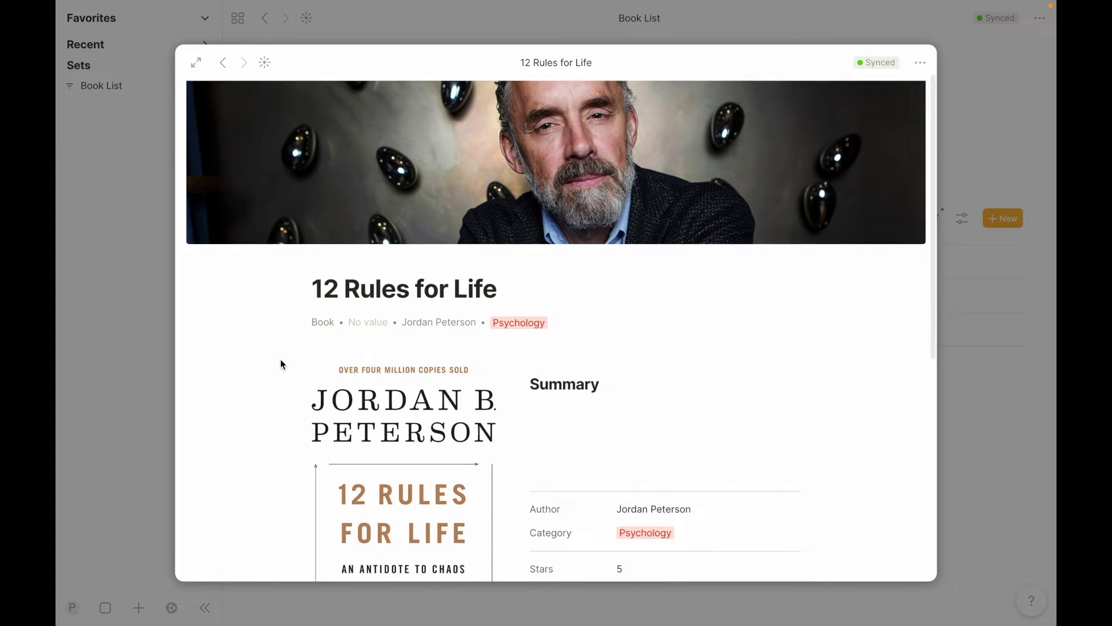
{"action": "scroll", "coordinate": [280, 362], "scroll_direction": "down", "scroll_amount": 3}
{"action": "scroll", "coordinate": [643, 242], "scroll_direction": "down", "scroll_amount": 1}
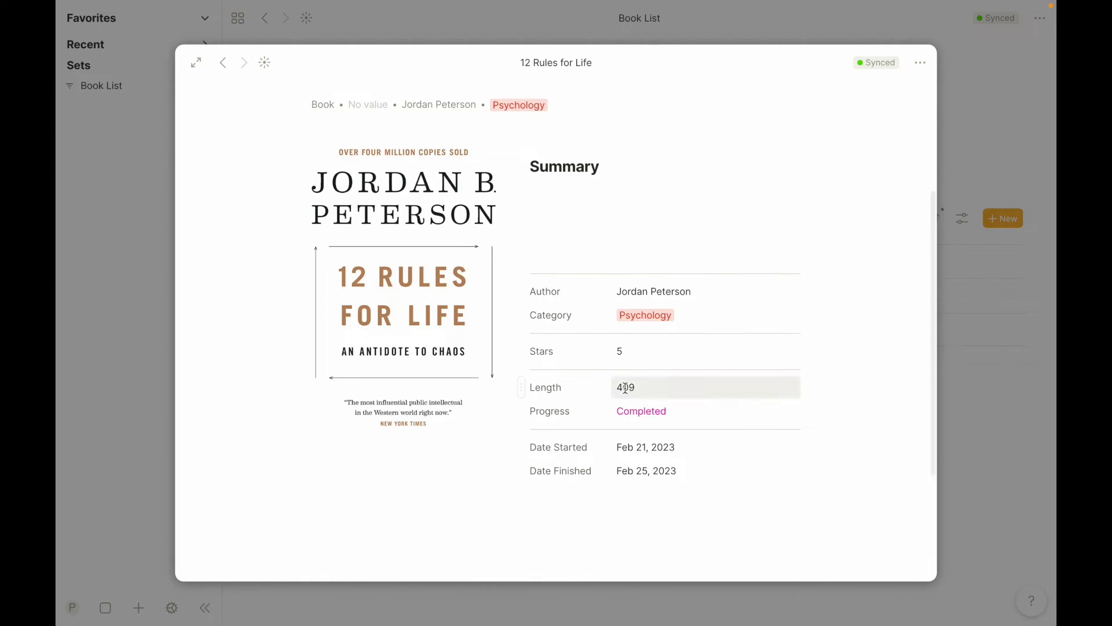
{"action": "left_click", "coordinate": [99, 200]}
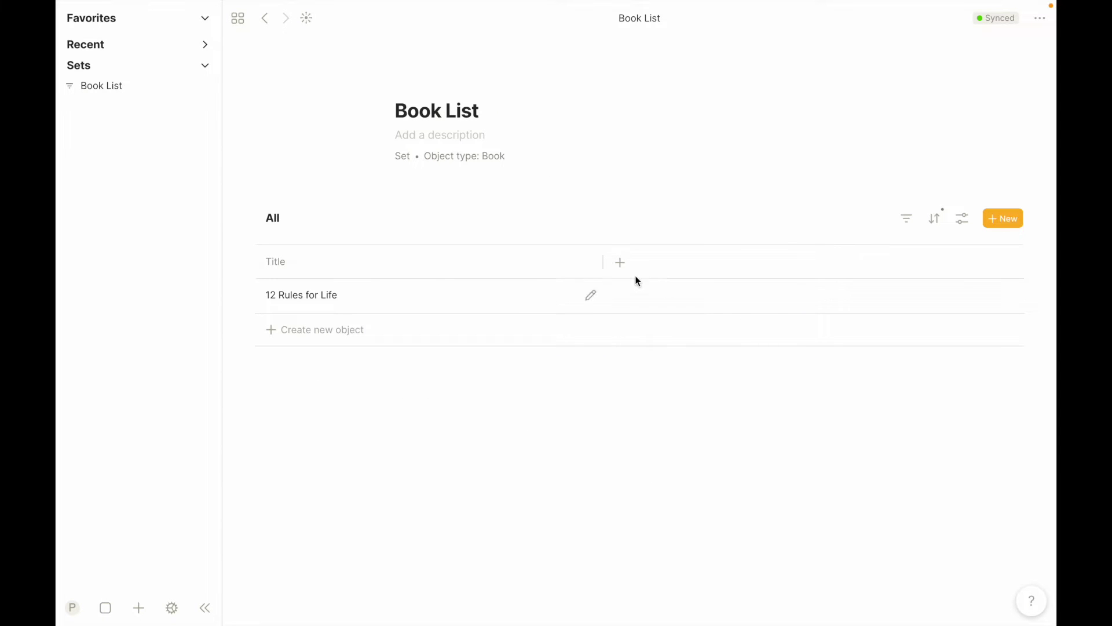
- Add the existing Author relation as a column in the Book List set
{"action": "left_click", "coordinate": [621, 267]}
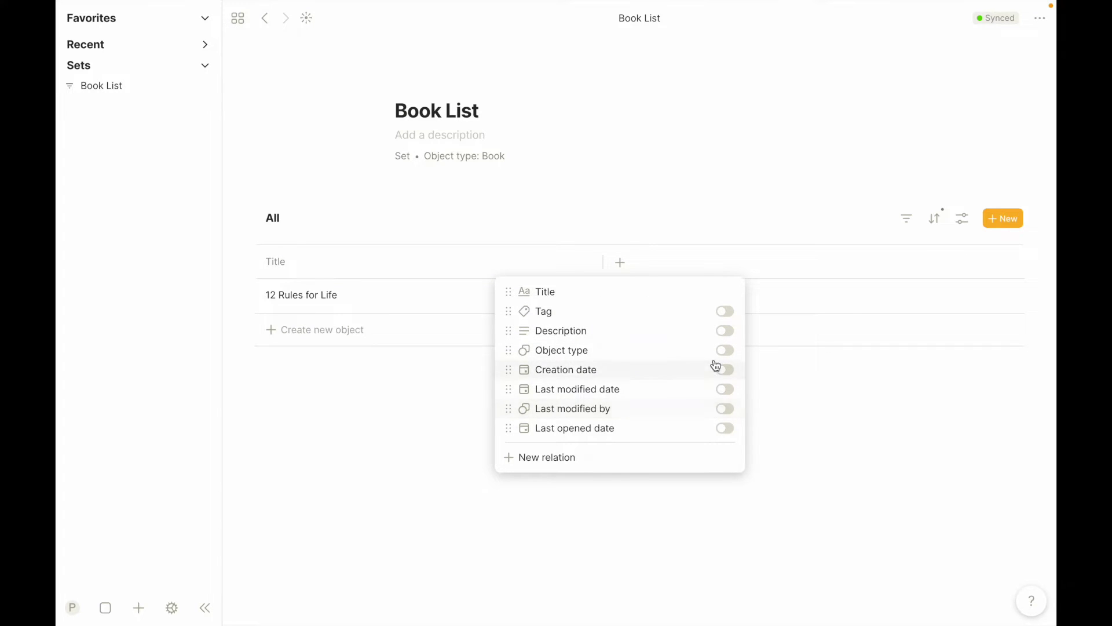
{"action": "left_click", "coordinate": [576, 461]}
{"action": "type", "text": "aut"}
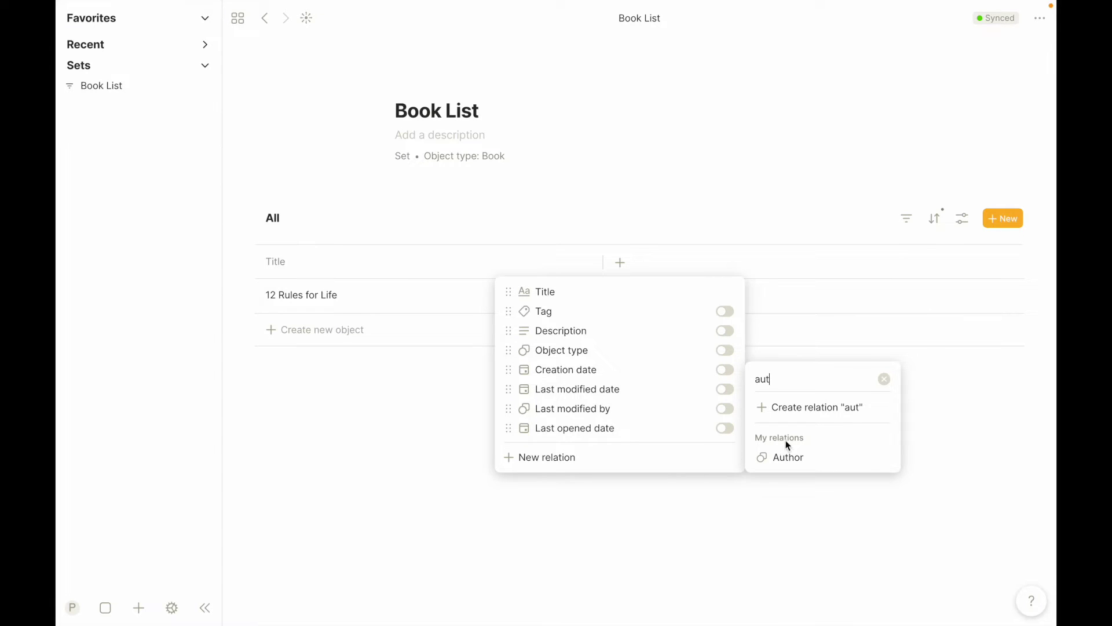
{"action": "left_click", "coordinate": [782, 457]}
{"action": "left_click", "coordinate": [630, 464]}
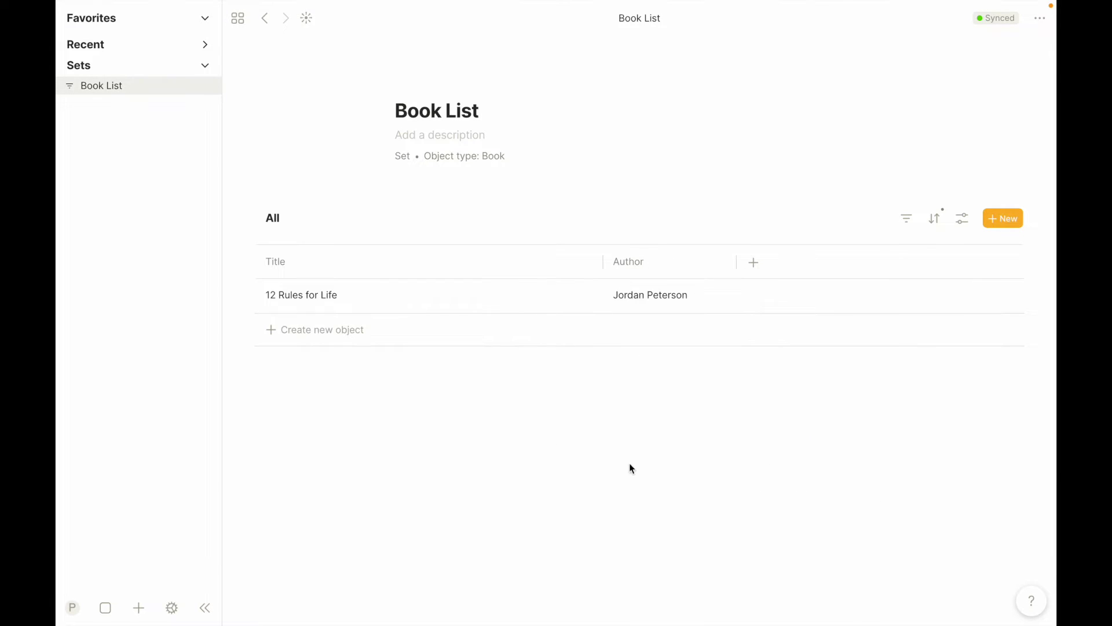
- Add the existing Length relation as a column in the set and narrow the Title column
{"action": "left_click", "coordinate": [754, 264]}
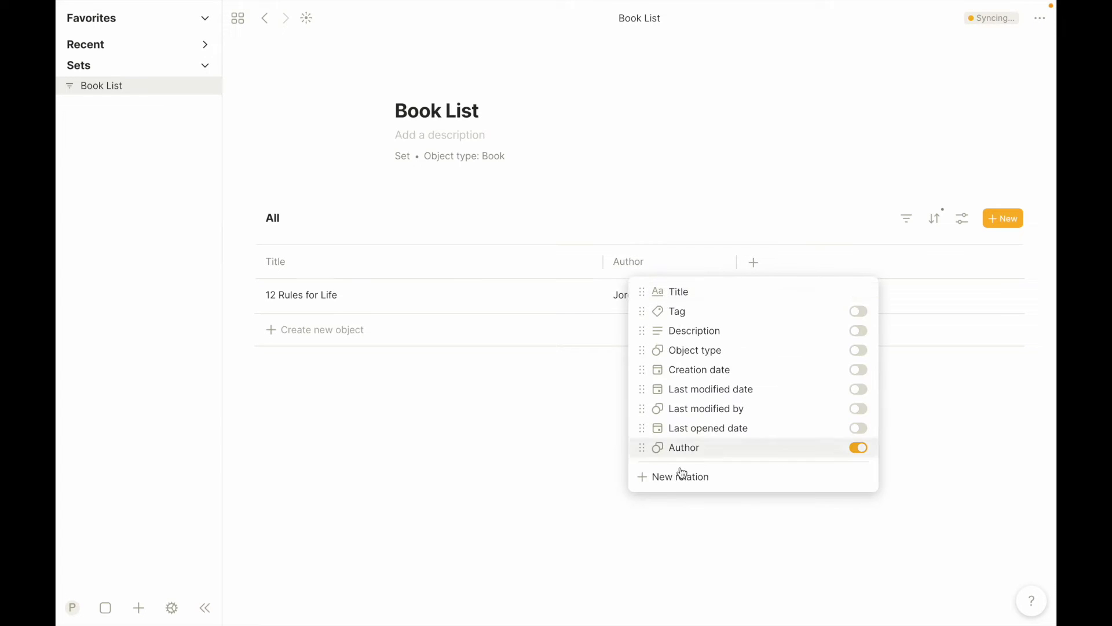
{"action": "left_click", "coordinate": [677, 477]}
{"action": "type", "text": "pages"}
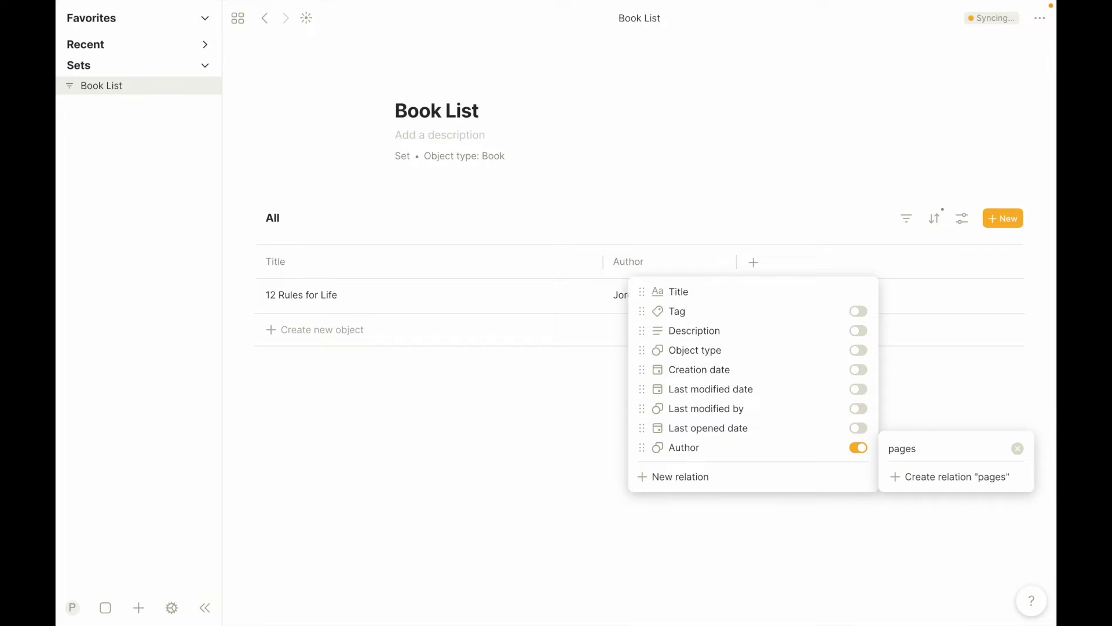
{"action": "key", "text": "BackSpace"}
{"action": "key", "text": "BackSpace"}
{"action": "key", "text": "BackSpace"}
{"action": "key", "text": "BackSpace"}
{"action": "key", "text": "BackSpace"}
{"action": "type", "text": "len"}
{"action": "left_click", "coordinate": [916, 475]}
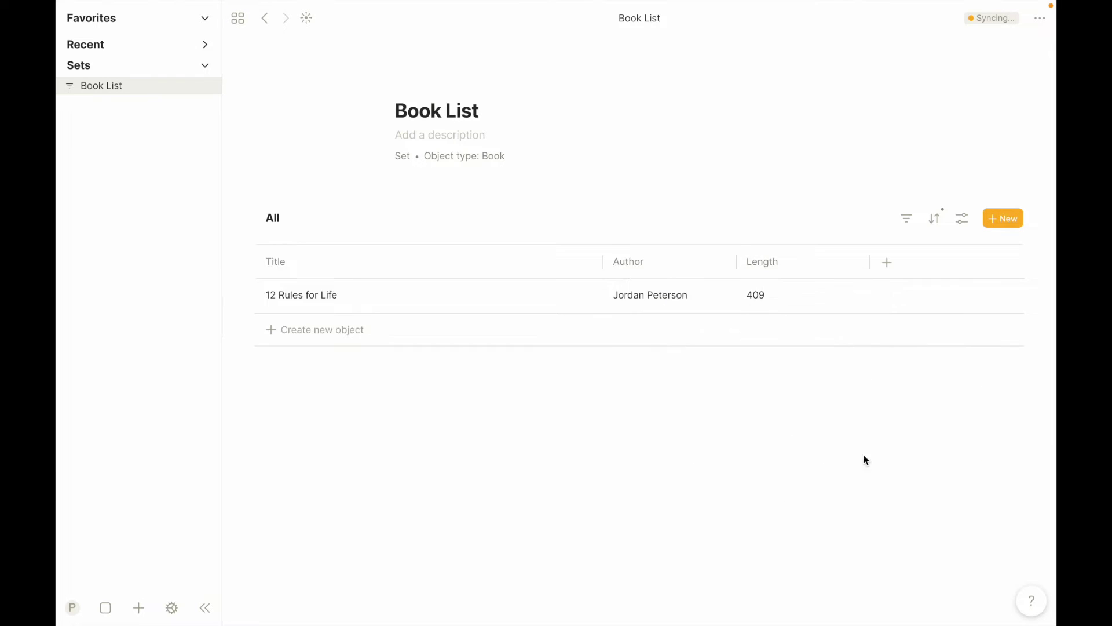
{"action": "left_click_drag", "start_coordinate": [601, 266], "coordinate": [409, 257]}
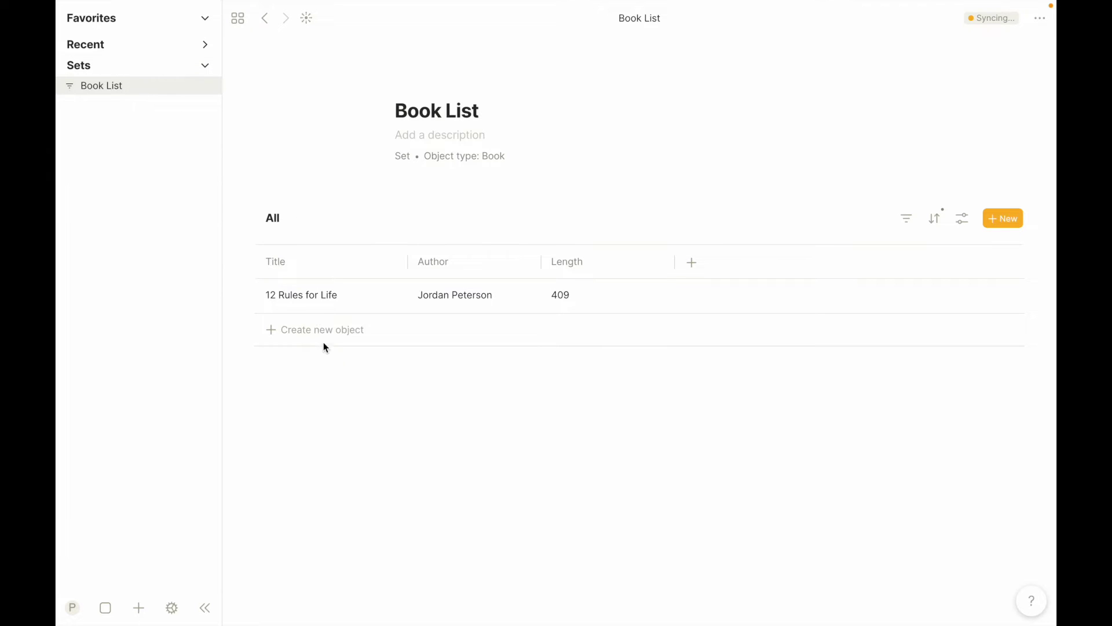
- Add a new book named The Art of War to the Book List set
{"action": "left_click", "coordinate": [293, 330]}
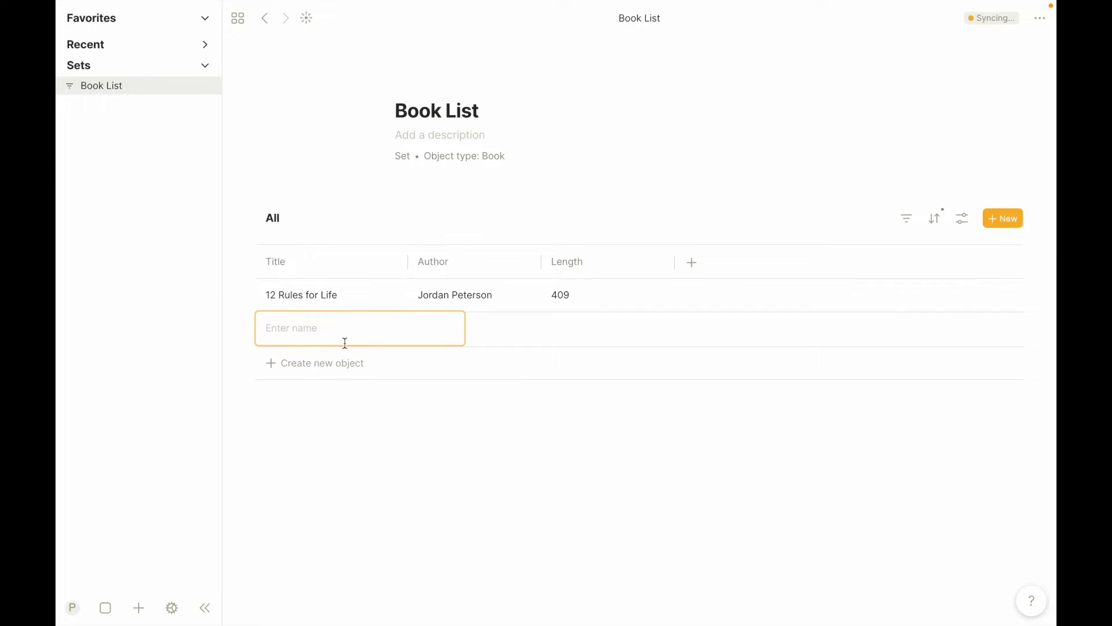
{"action": "type", "text": "The Art of War"}
{"action": "key", "text": "Return"}
- Open The Art of War, set its Author to Sun Tzu, and return to the set
{"action": "left_click", "coordinate": [302, 324]}
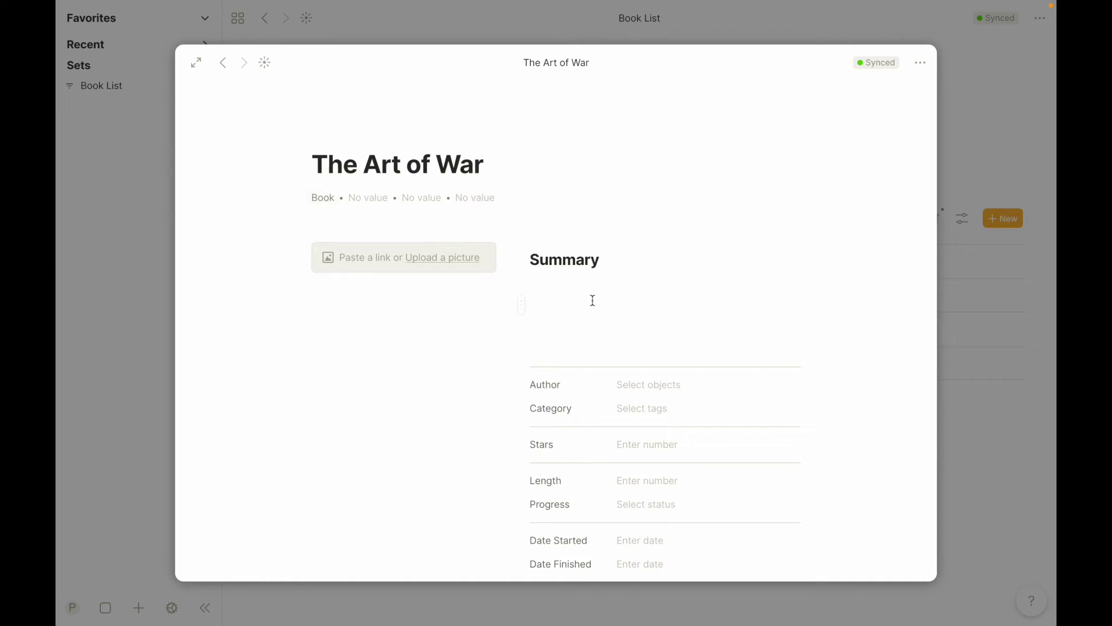
{"action": "scroll", "coordinate": [590, 301], "scroll_direction": "down", "scroll_amount": 2}
{"action": "scroll", "coordinate": [549, 300], "scroll_direction": "up", "scroll_amount": 2}
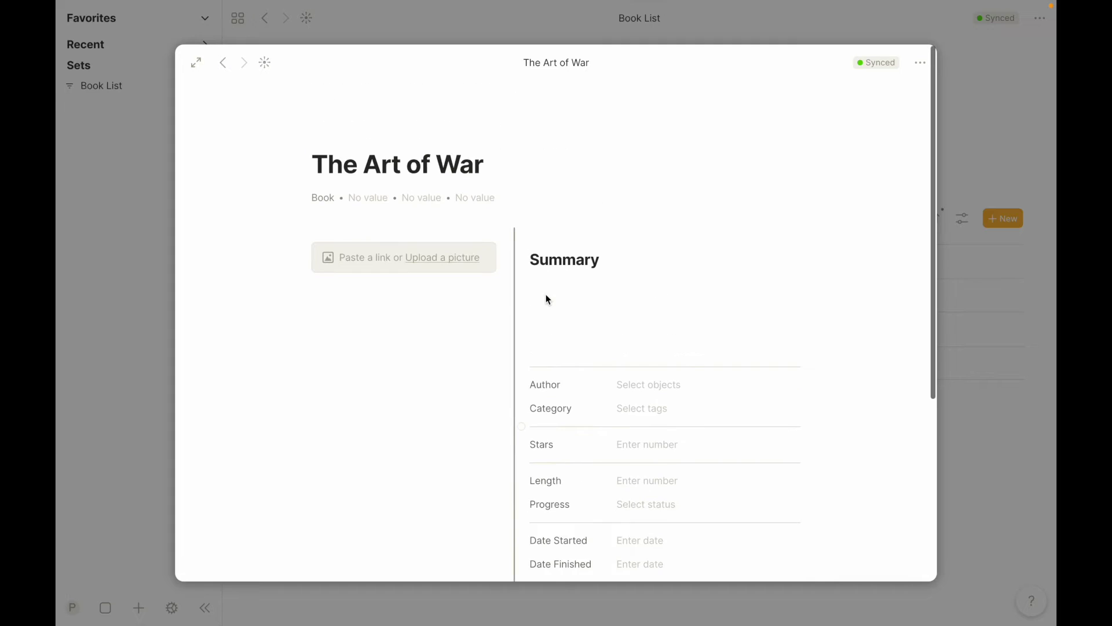
{"action": "left_click", "coordinate": [644, 367]}
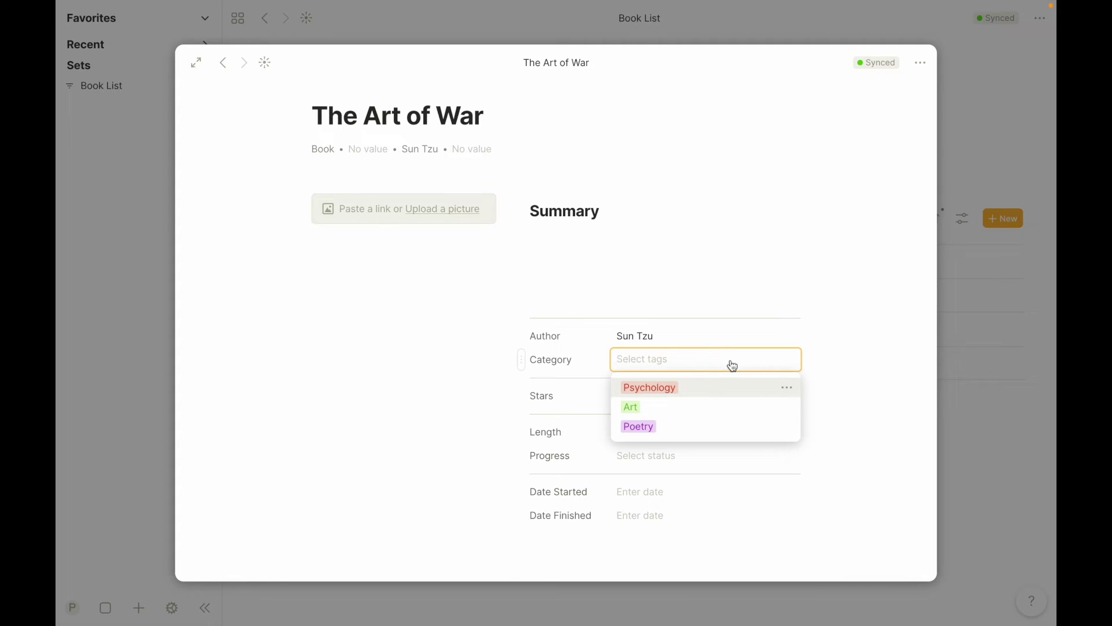
{"action": "left_click", "coordinate": [835, 296]}
{"action": "left_click", "coordinate": [975, 362]}
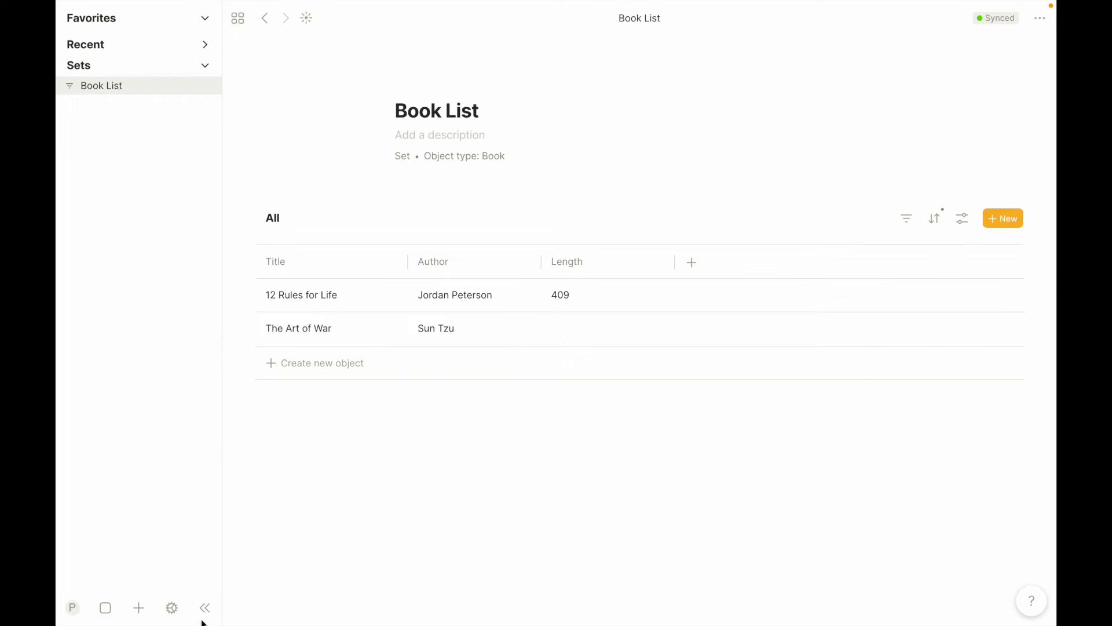
- Create a new page titled Book List
{"action": "left_click", "coordinate": [129, 616]}
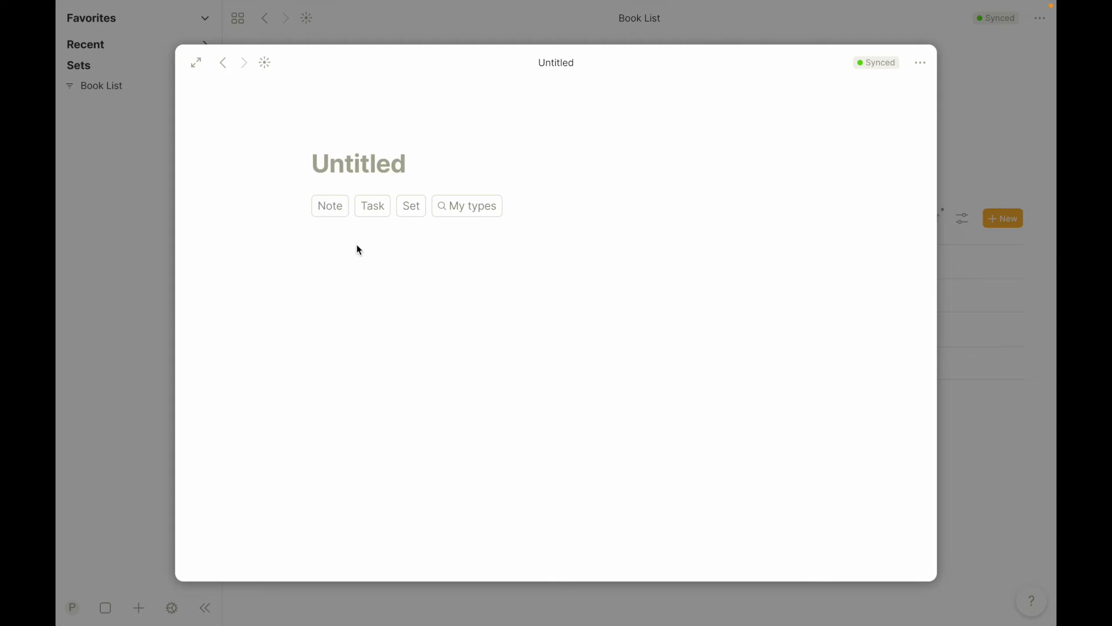
{"action": "type", "text": "Book List"}
{"action": "key", "text": "Return"}
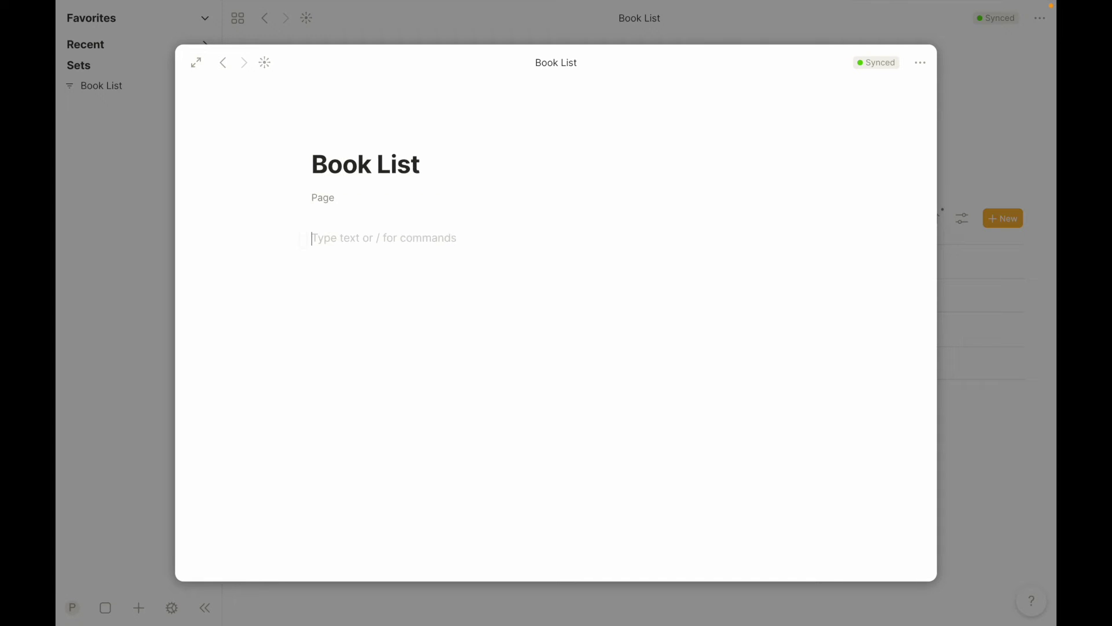
{"action": "left_click", "coordinate": [321, 199]}
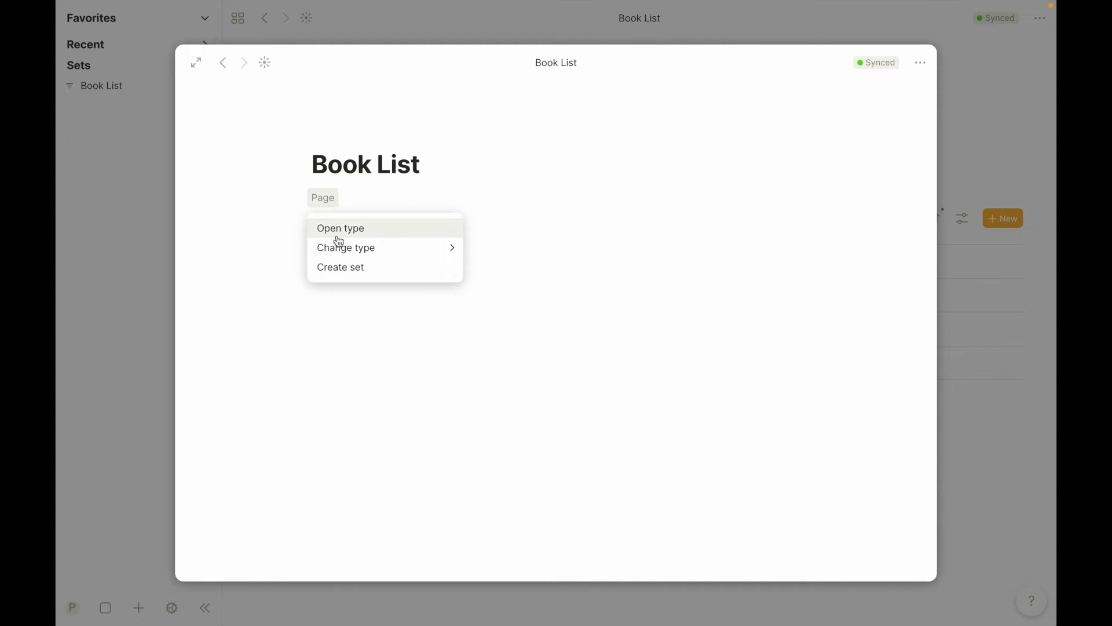
{"action": "mouse_move", "coordinate": [339, 249]}
{"action": "scroll", "coordinate": [508, 251], "scroll_direction": "down", "scroll_amount": 1}
{"action": "scroll", "coordinate": [509, 244], "scroll_direction": "up", "scroll_amount": 1}
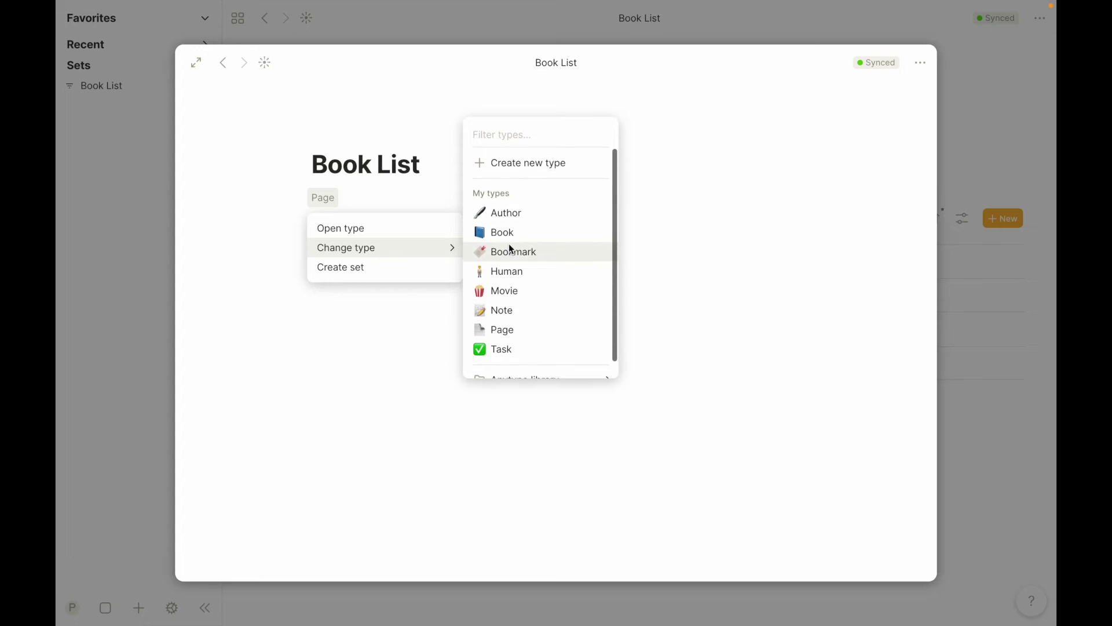
{"action": "left_click", "coordinate": [367, 341]}
{"action": "left_click", "coordinate": [336, 232]}
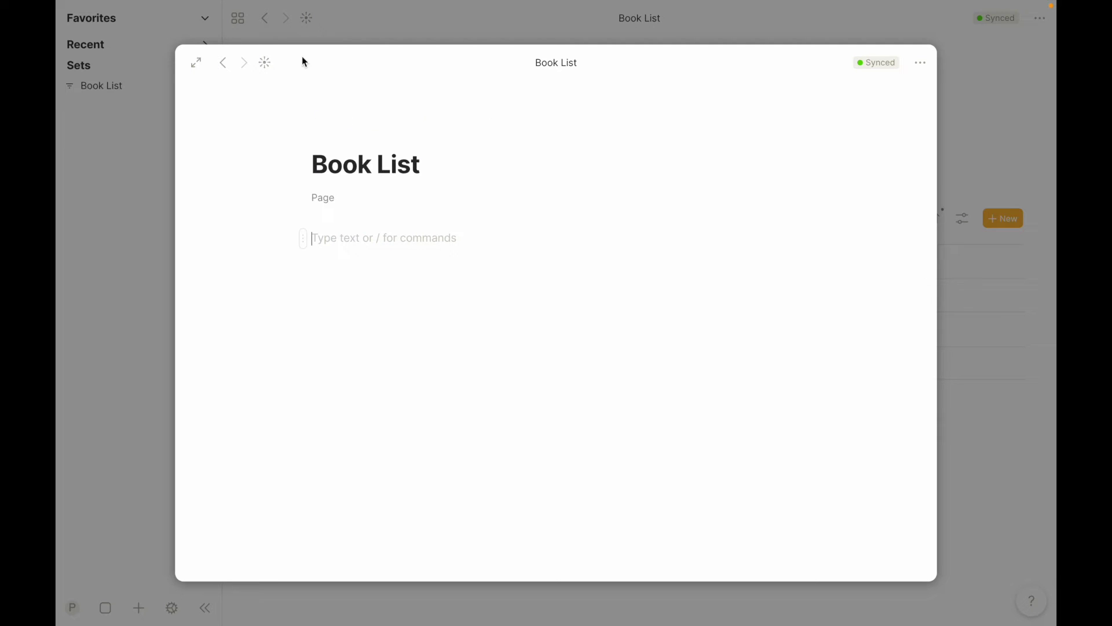
- Expand the Book List page to a full page and insert a divider line at the start of its body
{"action": "left_click", "coordinate": [196, 62]}
{"action": "left_click", "coordinate": [477, 270]}
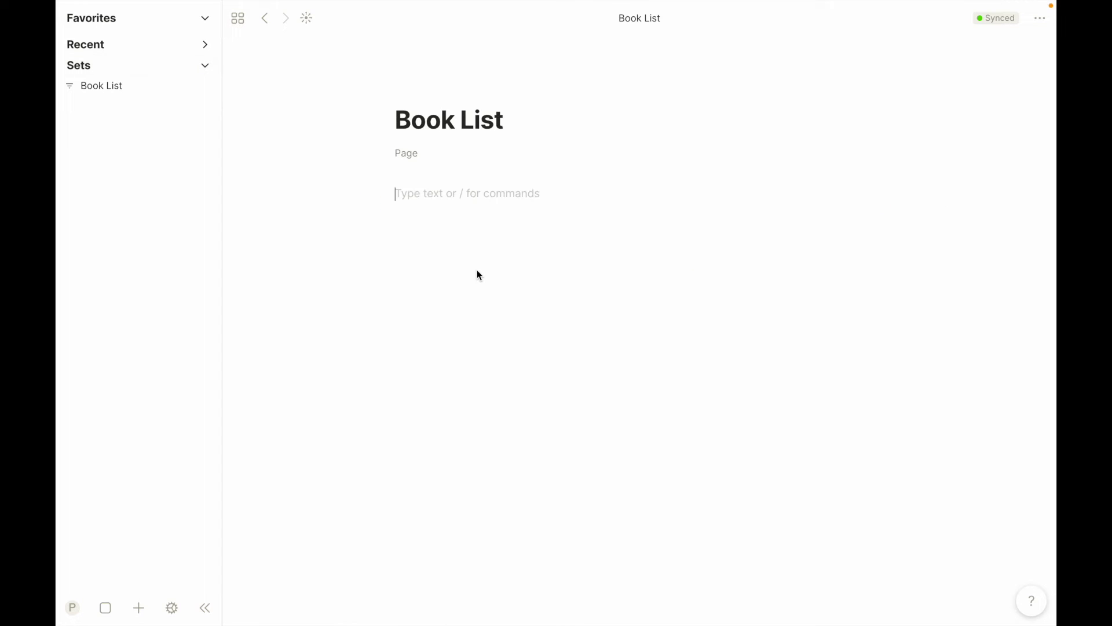
{"action": "type", "text": "---"}
{"action": "key", "text": "BackSpace"}
- Insert the existing Book List set as an inline set below the divider on the Book List page
{"action": "type", "text": "/"}
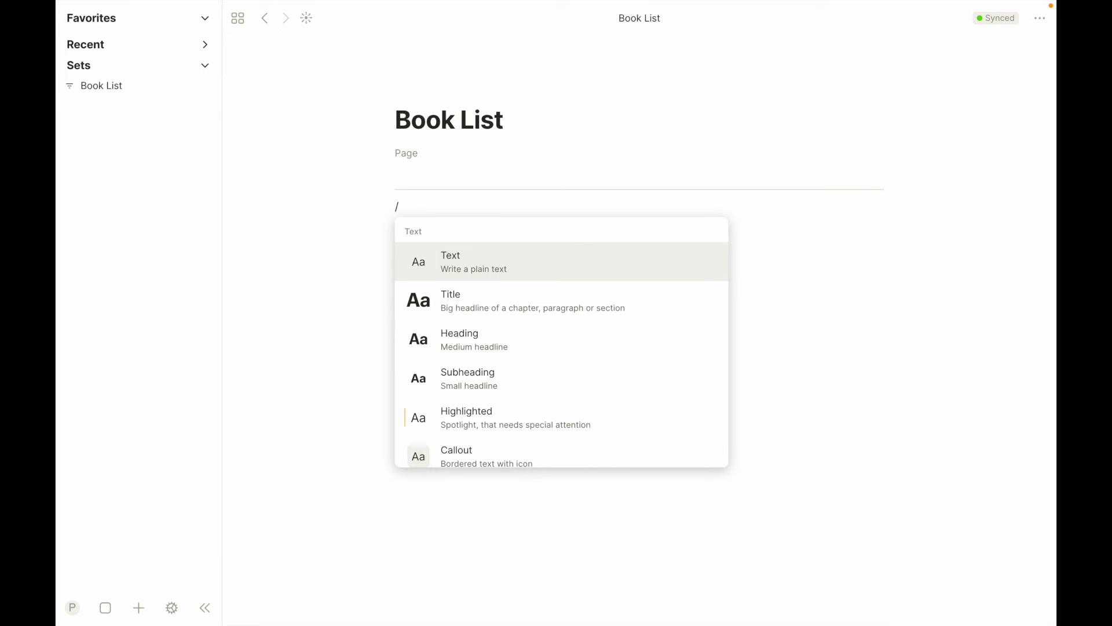
{"action": "type", "text": "inline"}
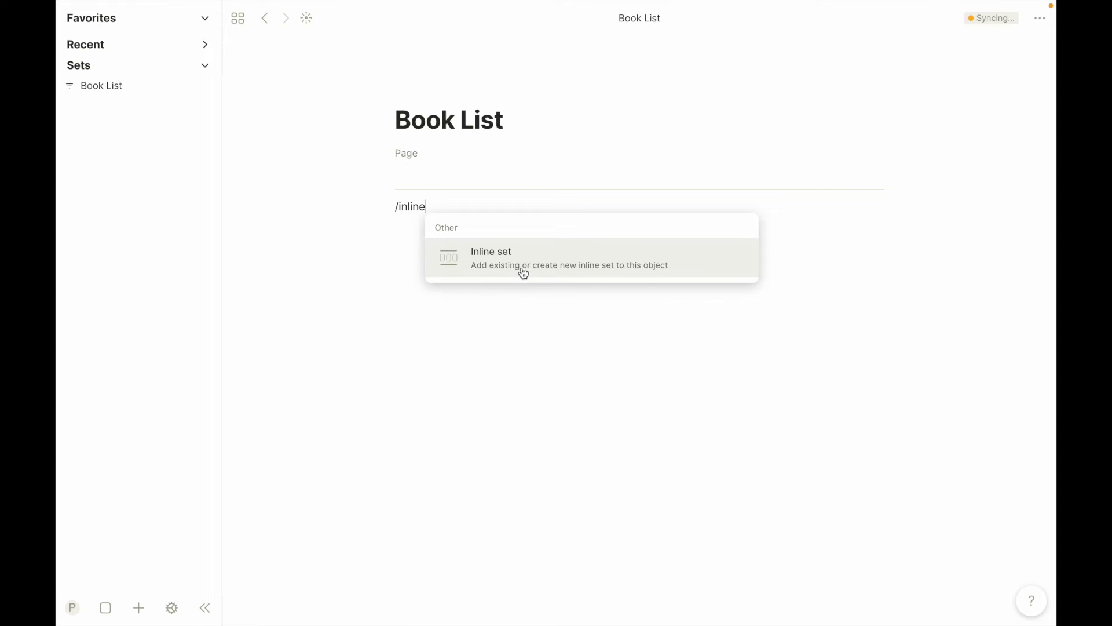
{"action": "left_click", "coordinate": [524, 273]}
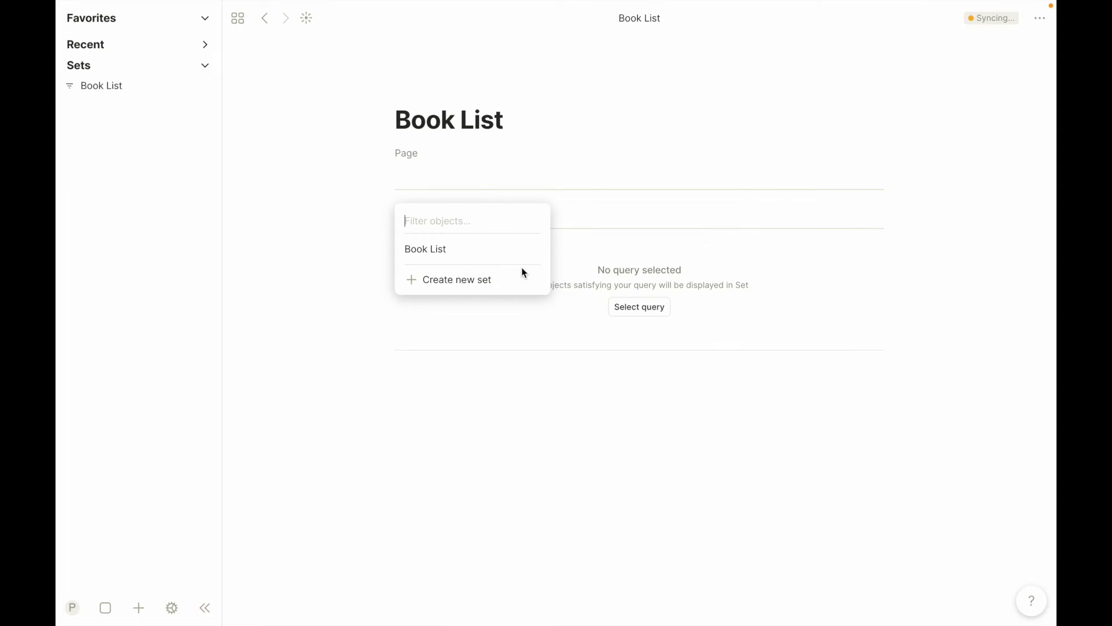
{"action": "left_click", "coordinate": [460, 259]}
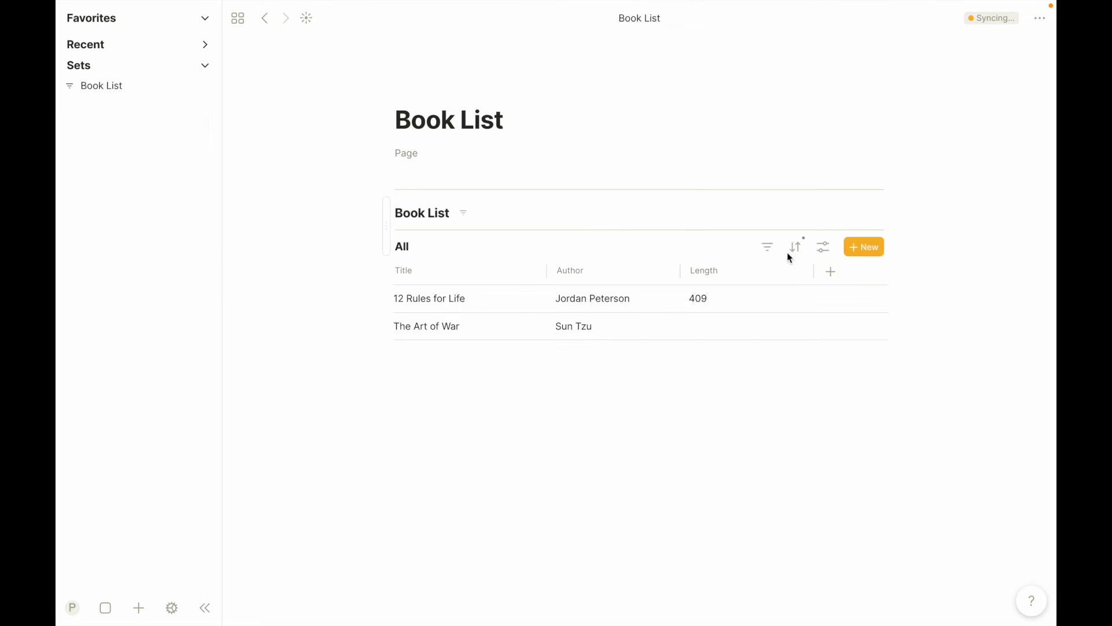
- Change the inline Book List set's view to Gallery
{"action": "left_click", "coordinate": [821, 249]}
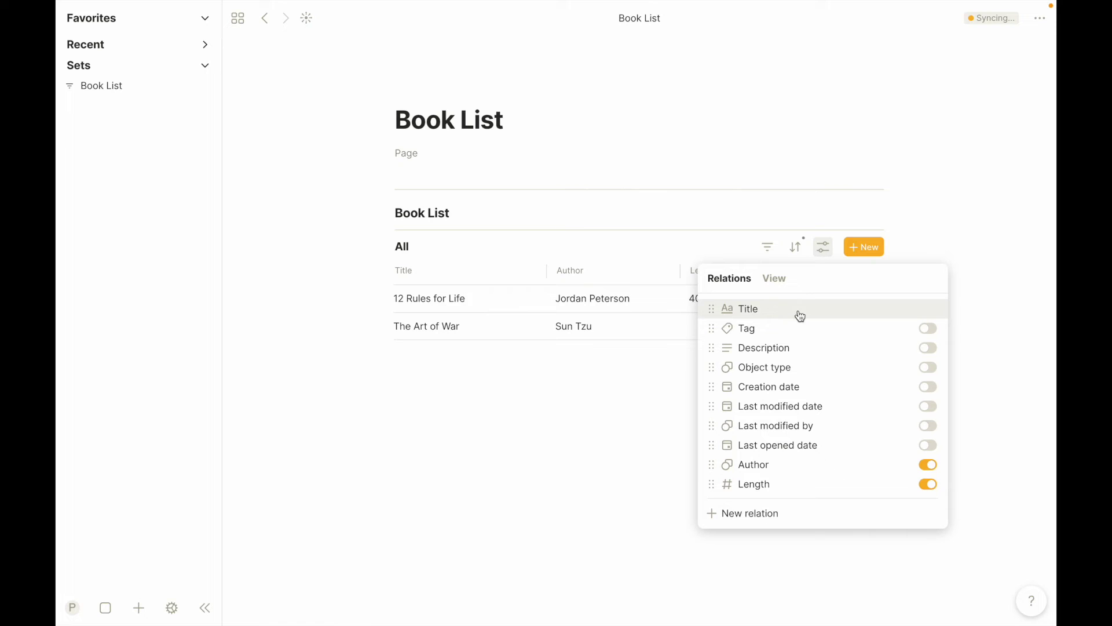
{"action": "left_click", "coordinate": [771, 280]}
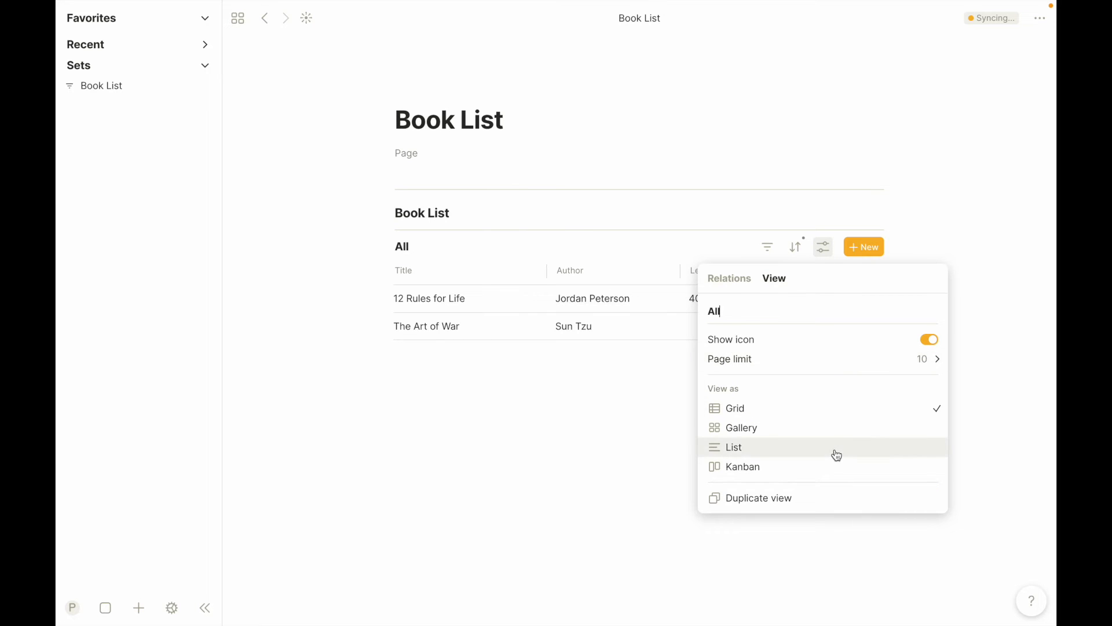
{"action": "left_click", "coordinate": [799, 432]}
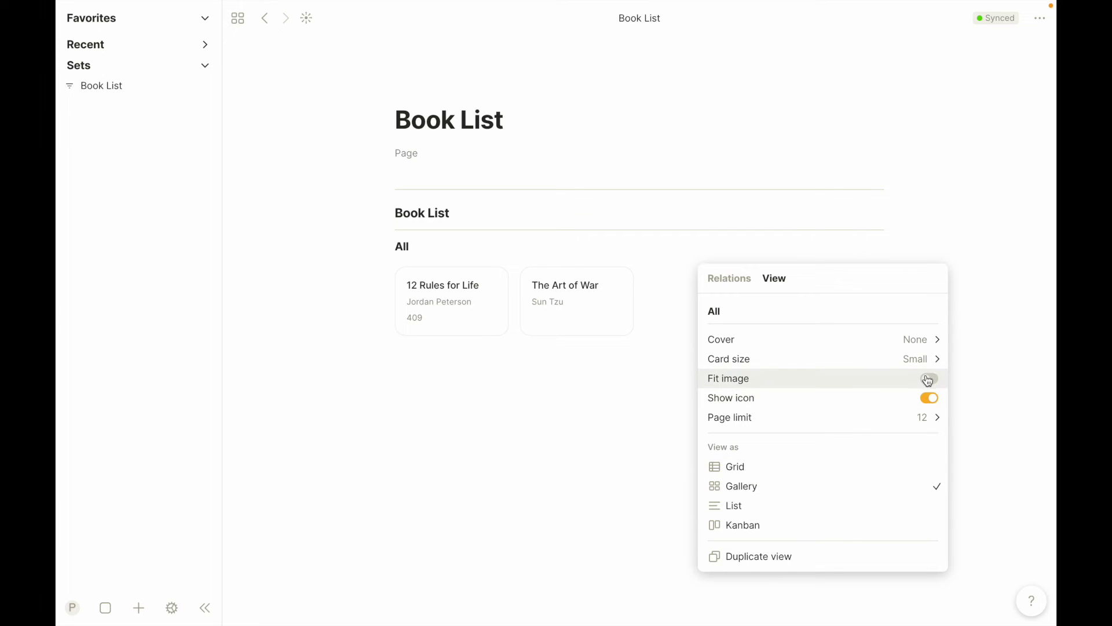
- Try the Page cover option and the Large card size in the gallery, resetting them to None and Small
{"action": "mouse_move", "coordinate": [767, 340]}
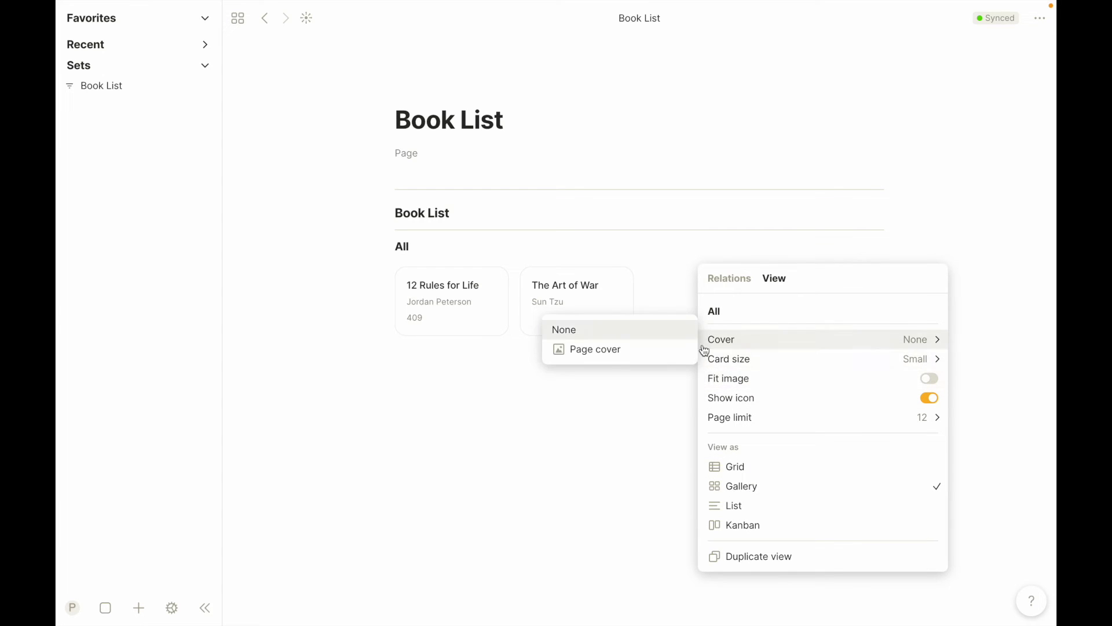
{"action": "left_click", "coordinate": [641, 356]}
{"action": "mouse_move", "coordinate": [911, 346]}
{"action": "left_click", "coordinate": [620, 329]}
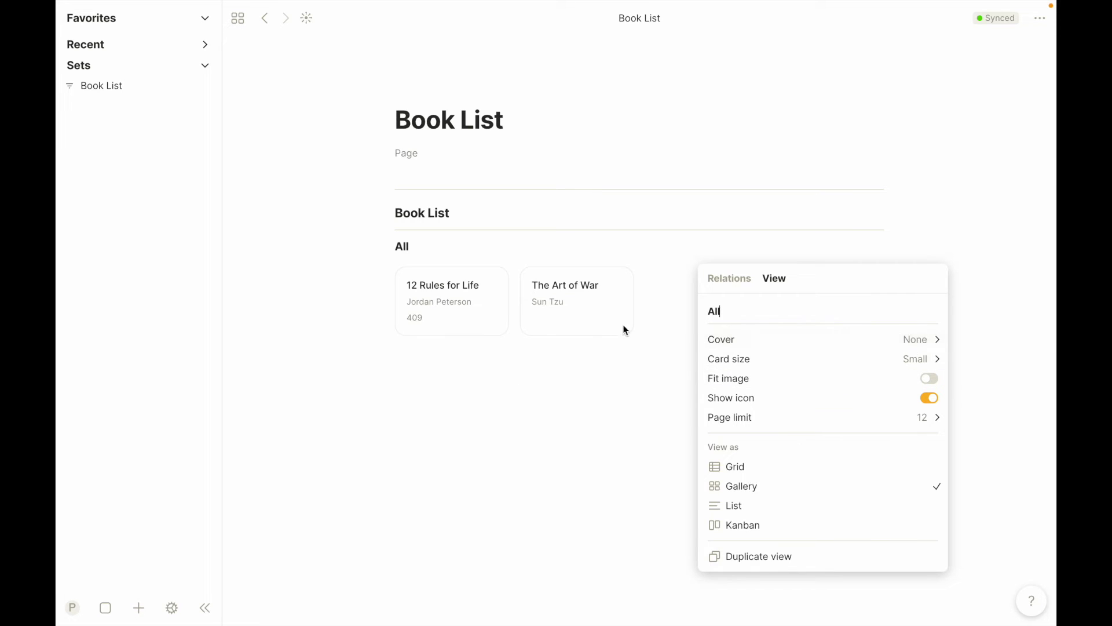
{"action": "mouse_move", "coordinate": [800, 362]}
{"action": "left_click", "coordinate": [651, 377]}
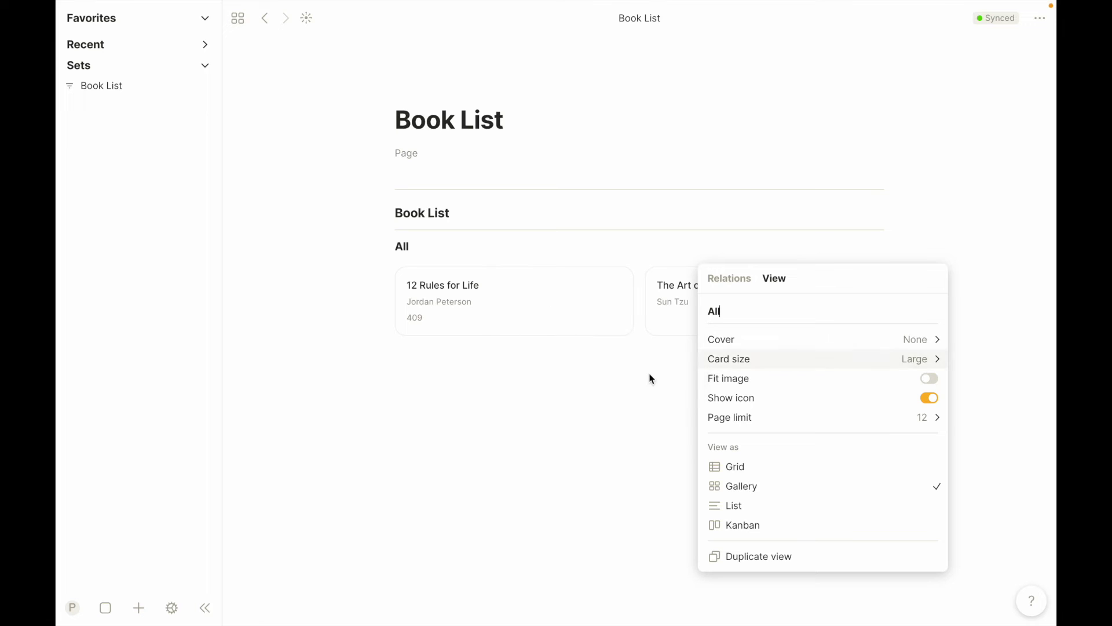
{"action": "left_click", "coordinate": [611, 340]}
- Try the List and Kanban layouts for the inline Book List set
{"action": "left_click", "coordinate": [780, 511]}
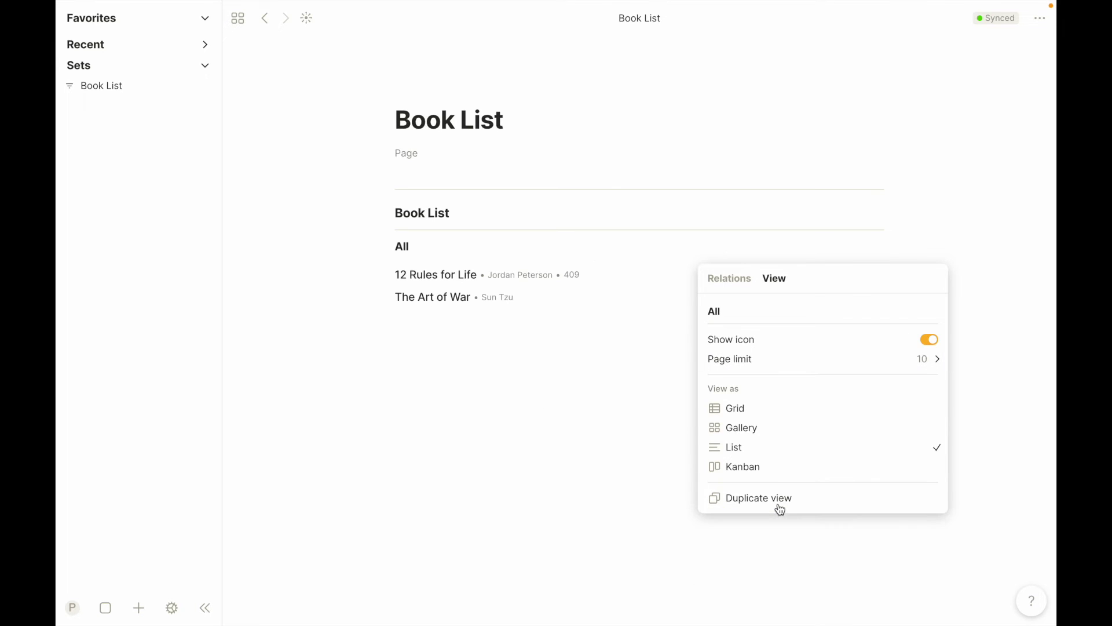
{"action": "left_click", "coordinate": [767, 467]}
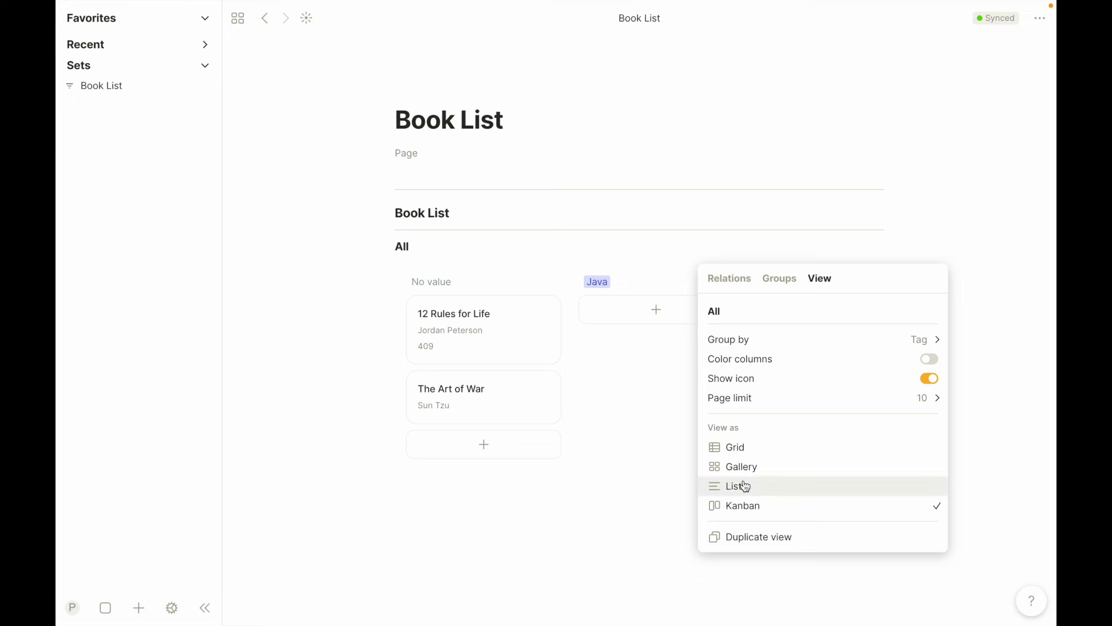
{"action": "left_click", "coordinate": [746, 486]}
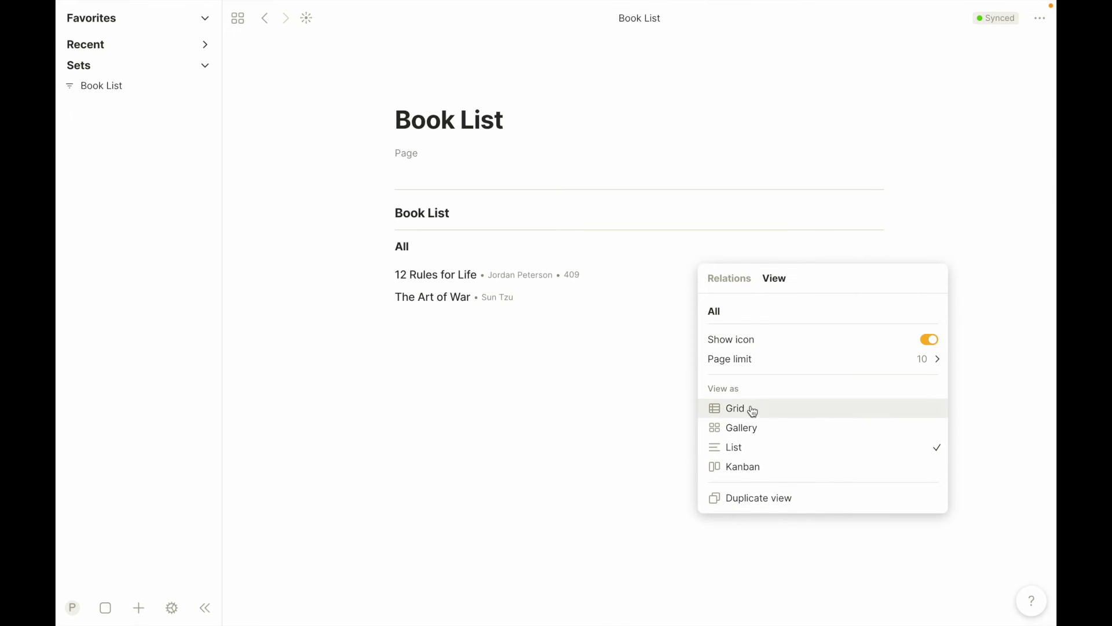
- Show the inline Book List set as a Gallery with Medium card size and Page cover as the cover
{"action": "left_click", "coordinate": [742, 427]}
{"action": "mouse_move", "coordinate": [832, 353]}
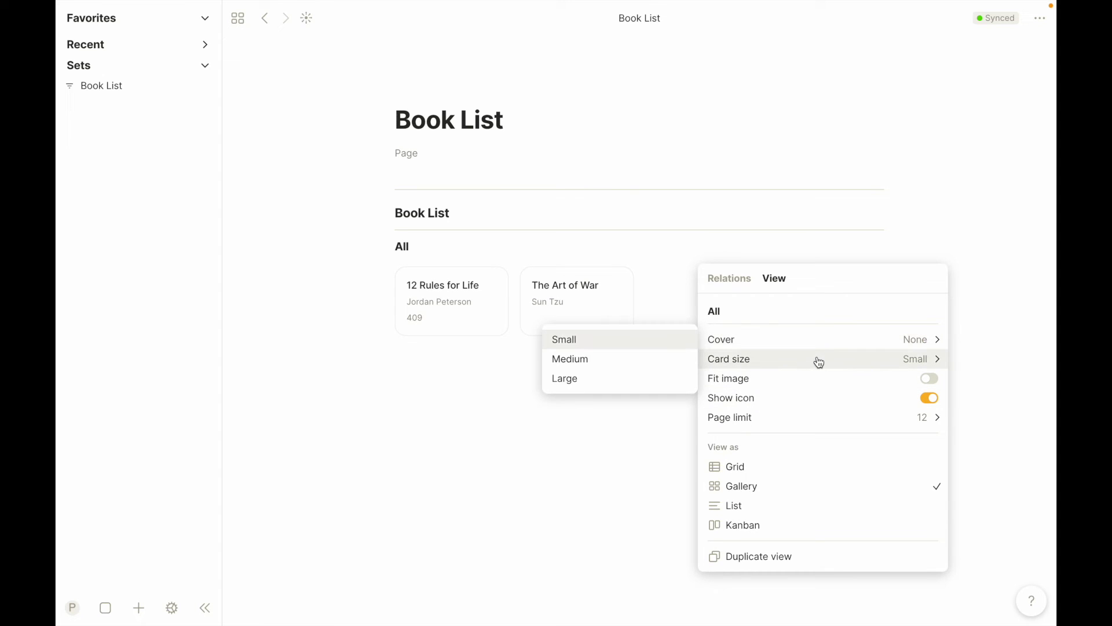
{"action": "mouse_move", "coordinate": [727, 362]}
{"action": "left_click", "coordinate": [662, 361]}
{"action": "mouse_move", "coordinate": [722, 343]}
{"action": "left_click", "coordinate": [669, 350]}
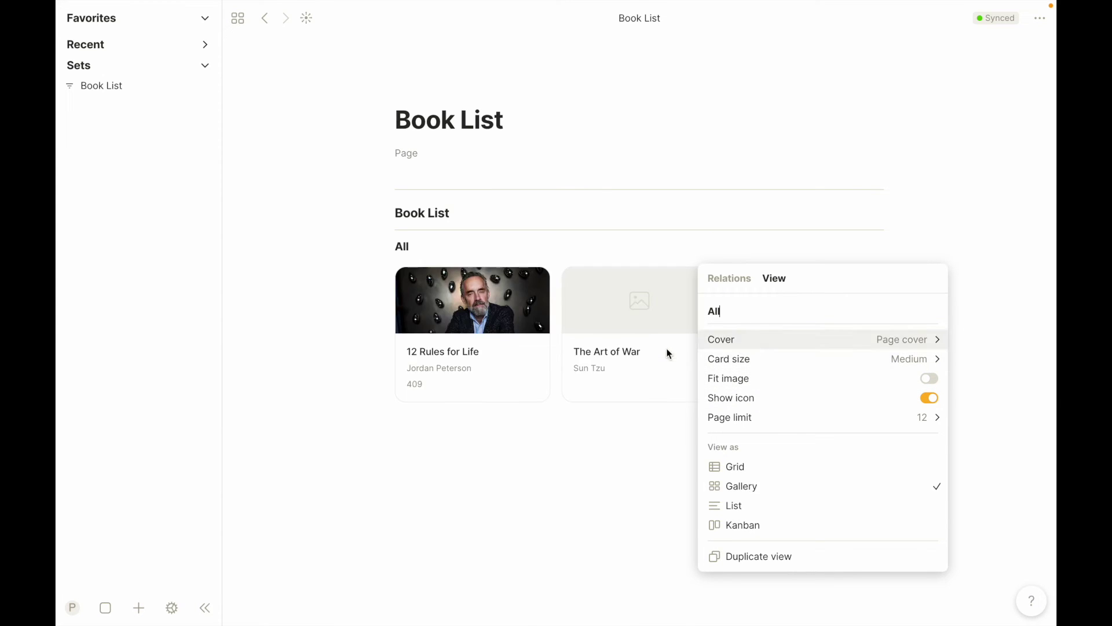
{"action": "left_click", "coordinate": [569, 451]}
- Add a divider line below the inline set and a title-style line reading Another List
{"action": "left_click", "coordinate": [583, 474]}
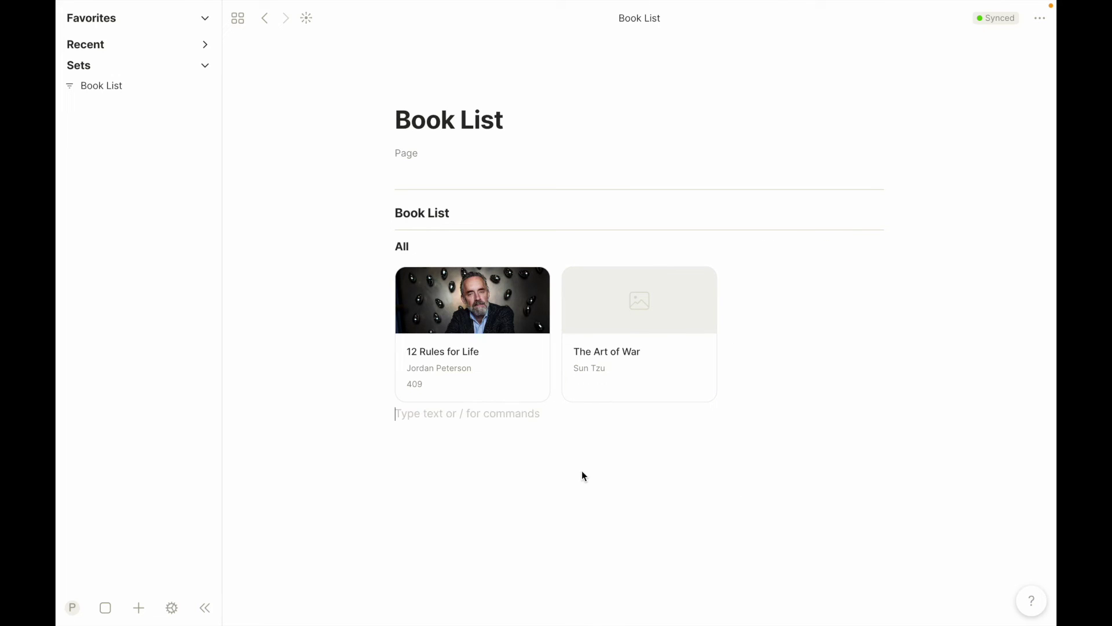
{"action": "type", "text": "---"}
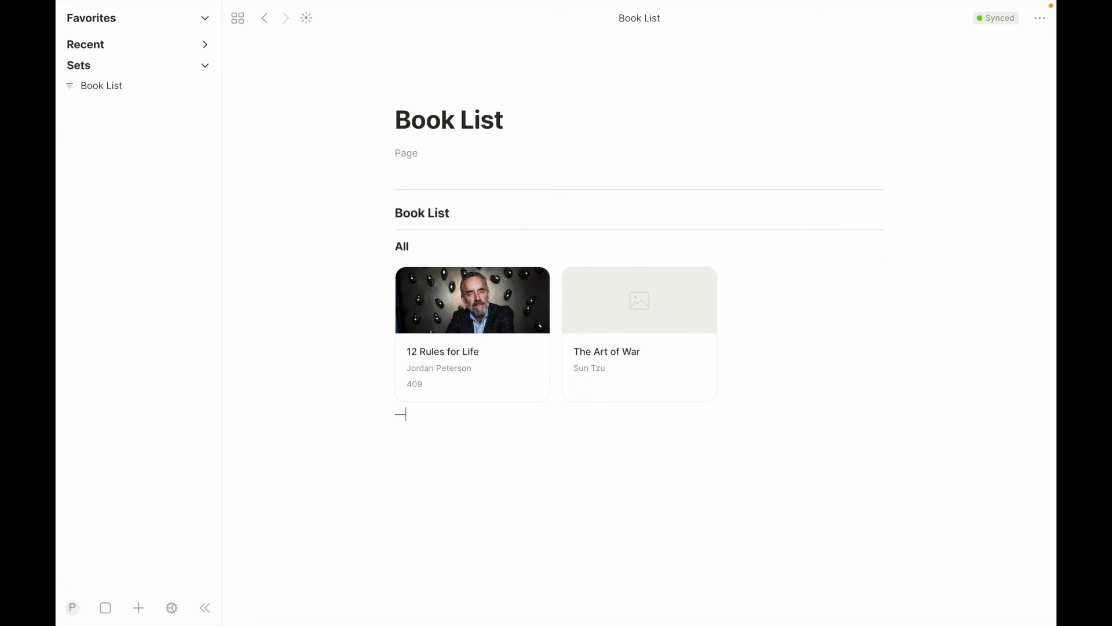
{"action": "type", "text": "#"}
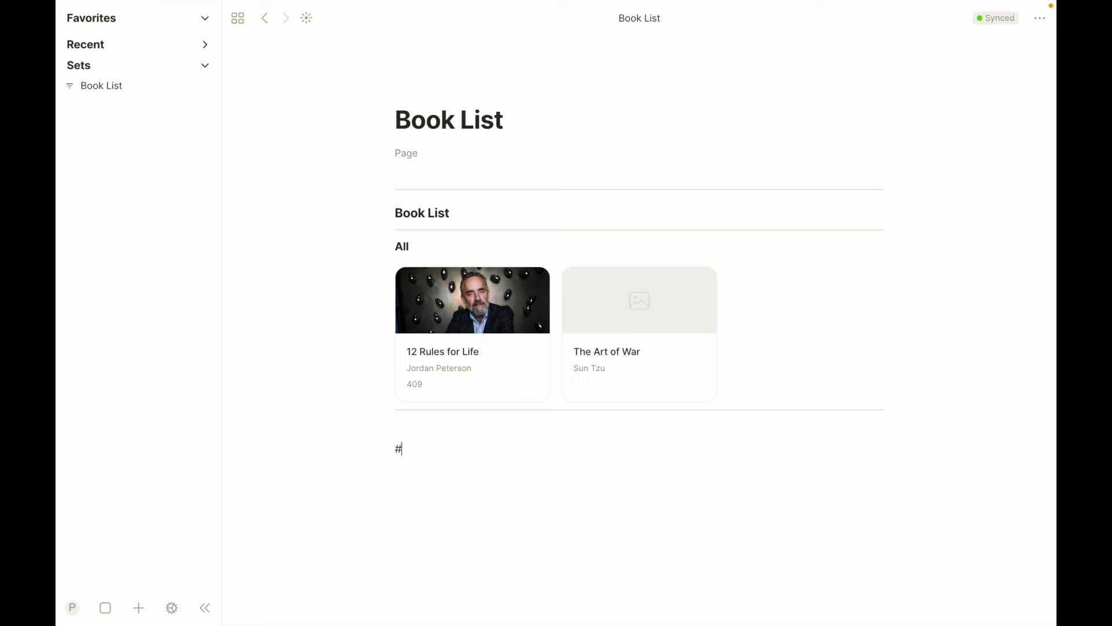
{"action": "type", "text": " Another List"}
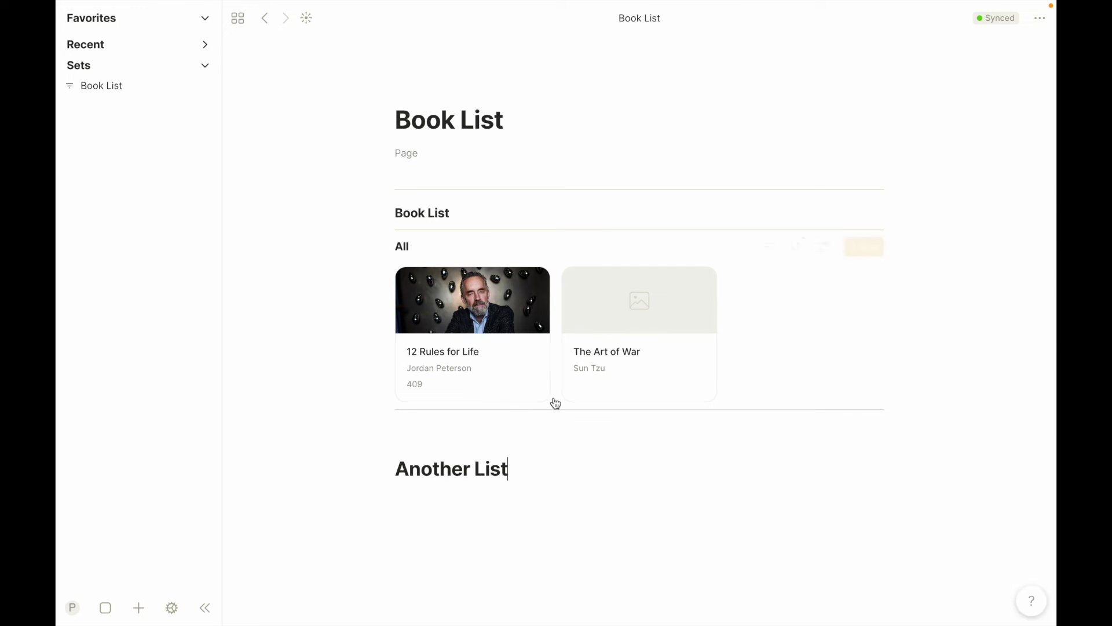
{"action": "key", "text": "Return"}
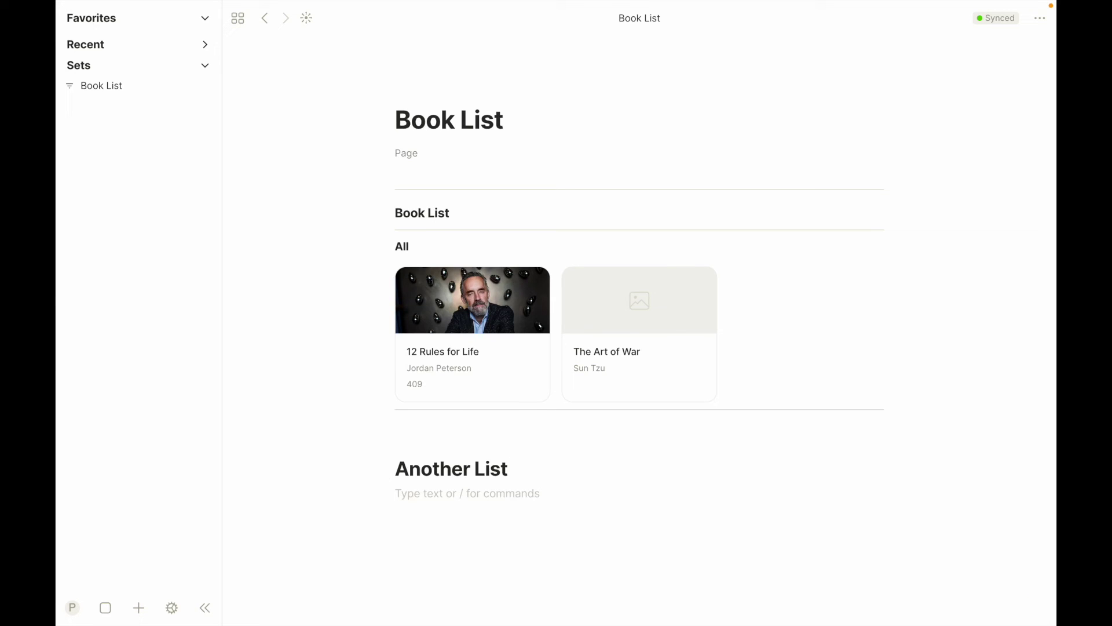
- Insert an inline set below the Another List heading, creating a new set for it
{"action": "type", "text": "/inline"}
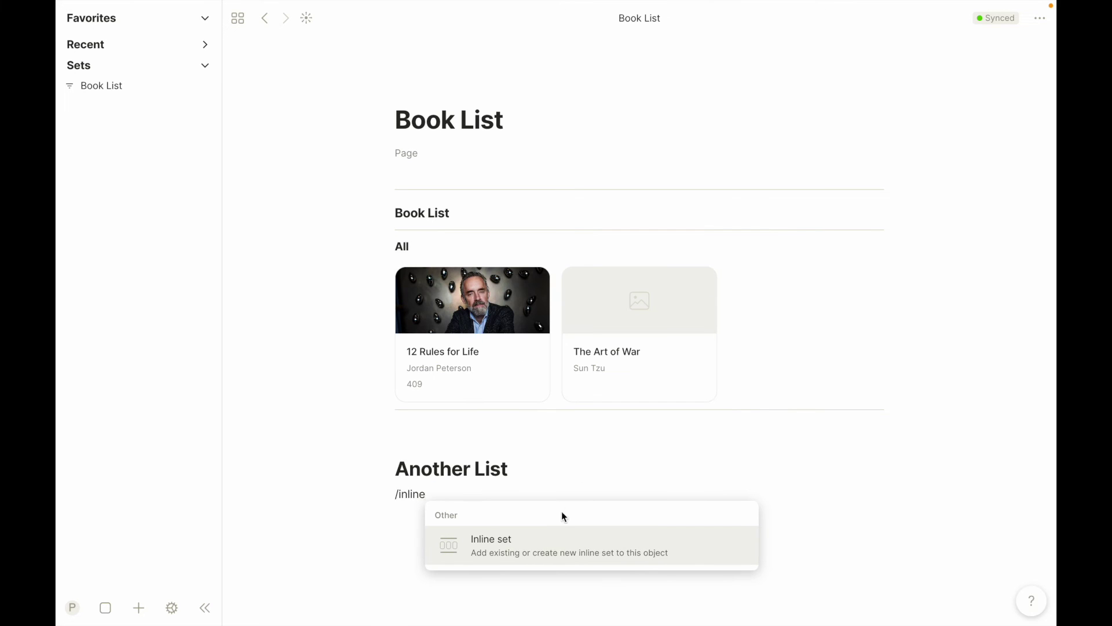
{"action": "left_click", "coordinate": [555, 533]}
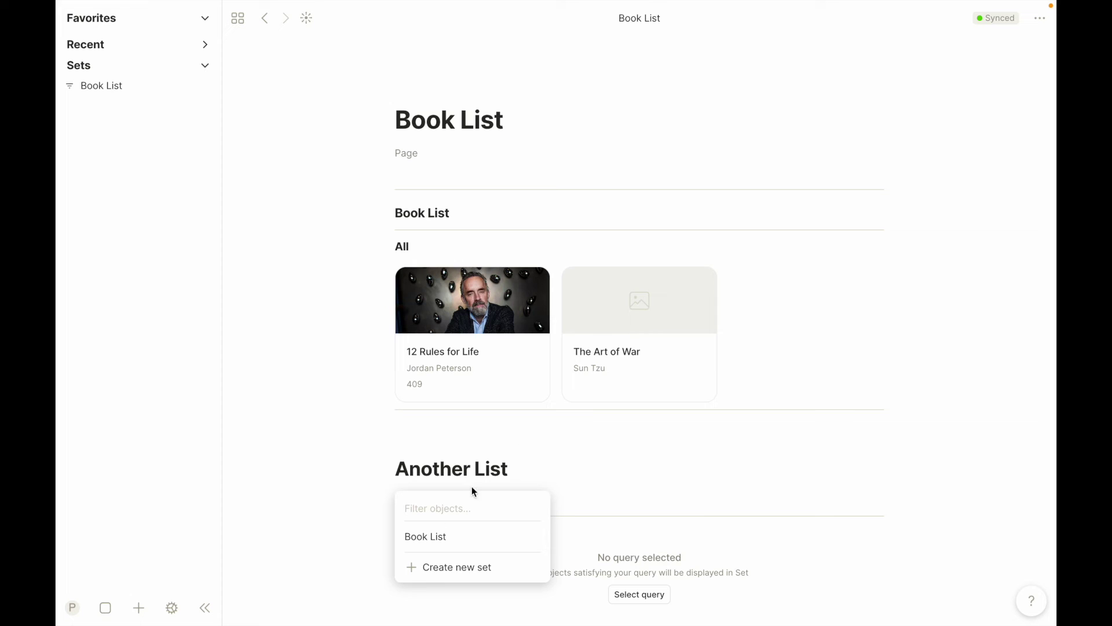
{"action": "left_click", "coordinate": [438, 572]}
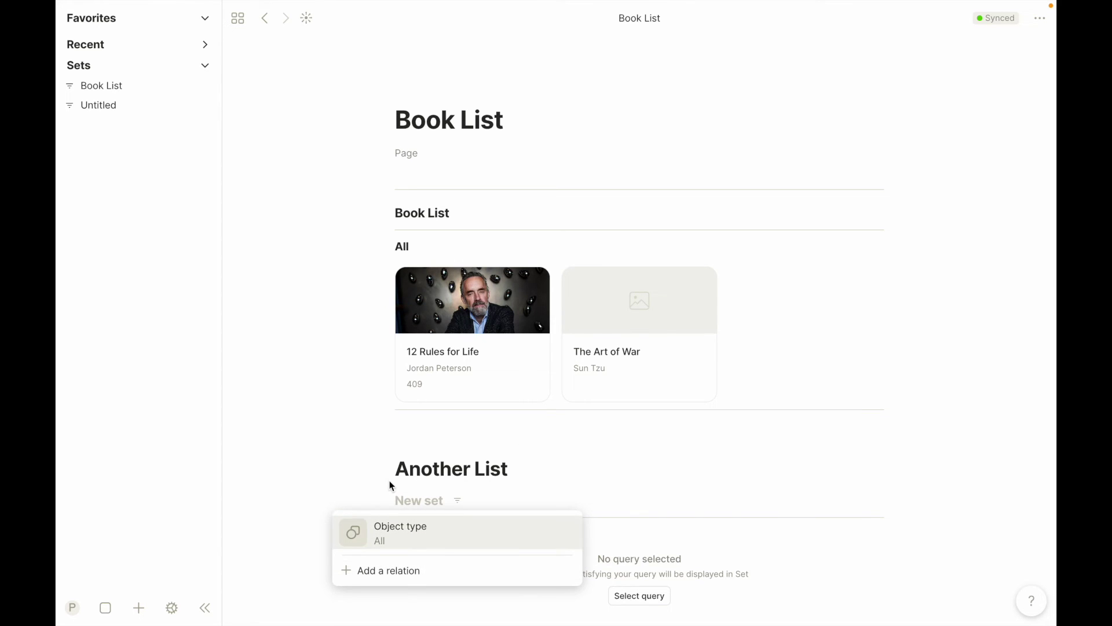
- Set the new inline set's query to the Note object type
{"action": "left_click", "coordinate": [409, 542]}
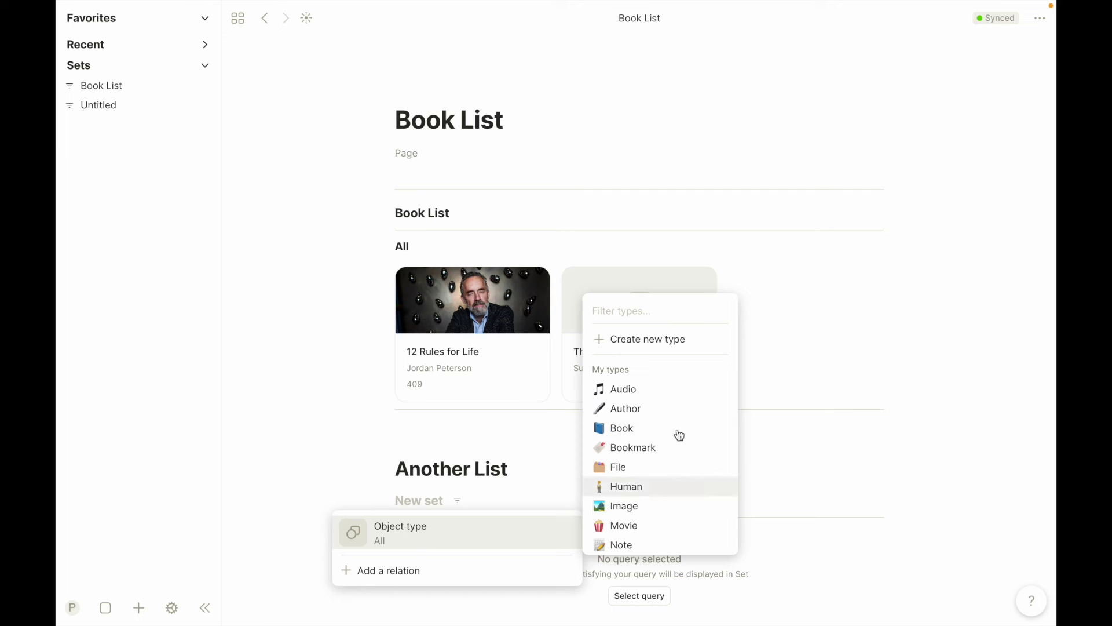
{"action": "scroll", "coordinate": [652, 429], "scroll_direction": "down", "scroll_amount": 3}
{"action": "scroll", "coordinate": [652, 428], "scroll_direction": "down", "scroll_amount": 1}
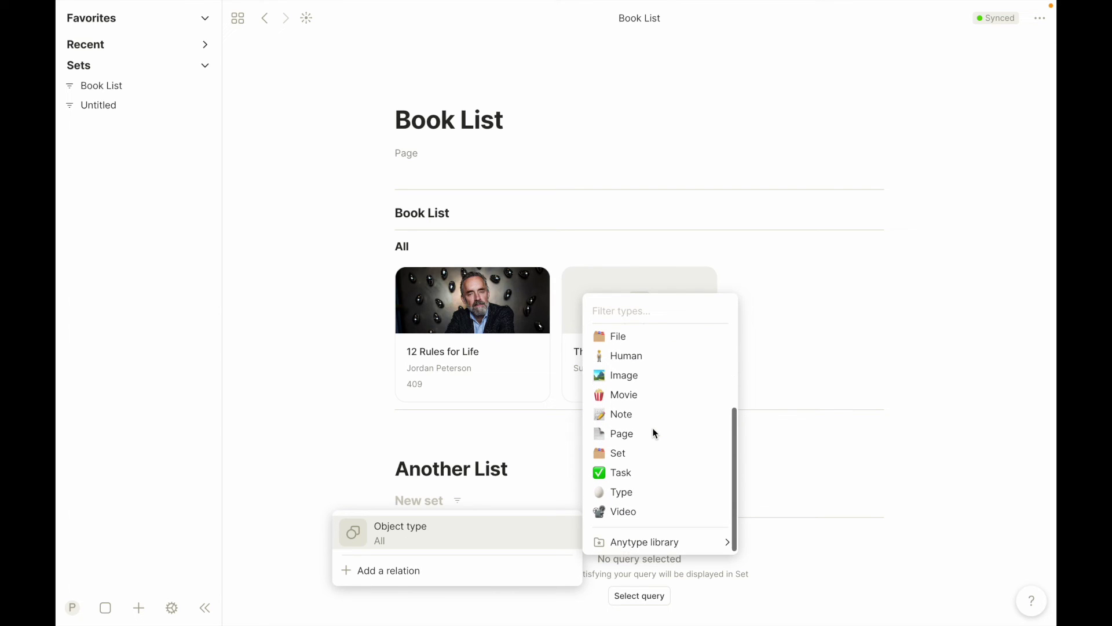
{"action": "scroll", "coordinate": [660, 492], "scroll_direction": "up", "scroll_amount": 1}
{"action": "scroll", "coordinate": [661, 494], "scroll_direction": "up", "scroll_amount": 1}
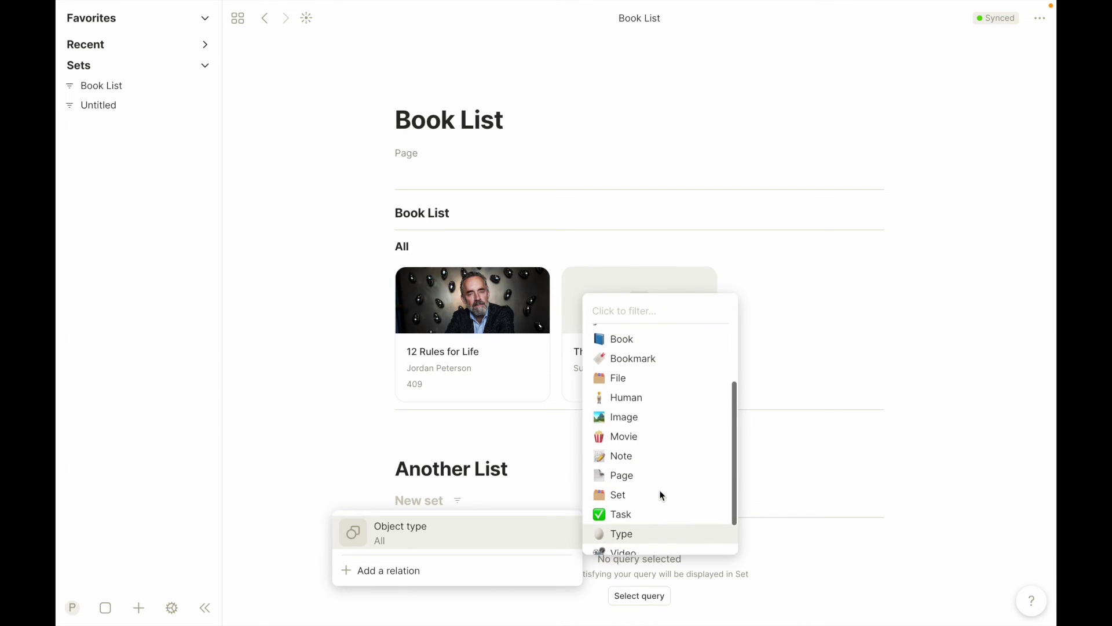
{"action": "left_click", "coordinate": [634, 472]}
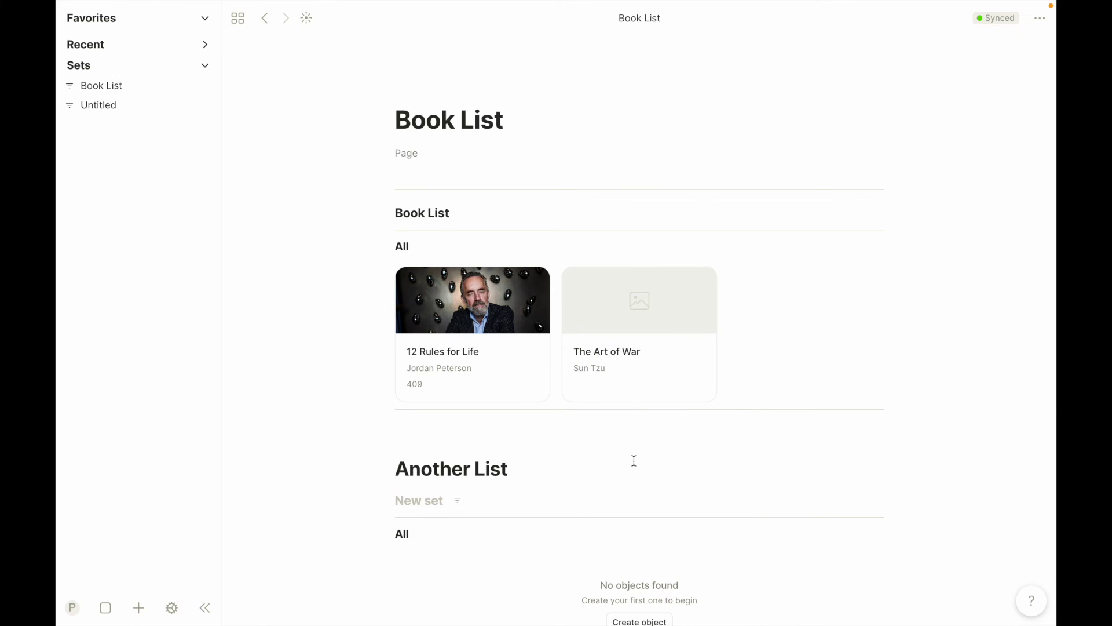
- Create a note in the new set with the text "This is a note. Hello." and return to the page
{"action": "scroll", "coordinate": [623, 459], "scroll_direction": "down", "scroll_amount": 2}
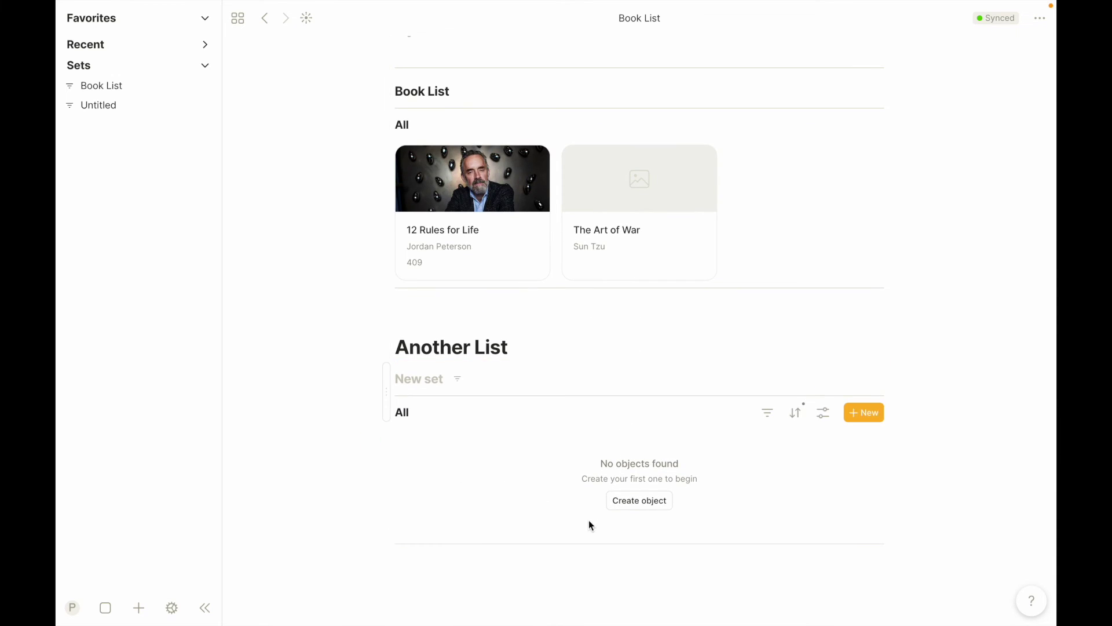
{"action": "left_click", "coordinate": [645, 504]}
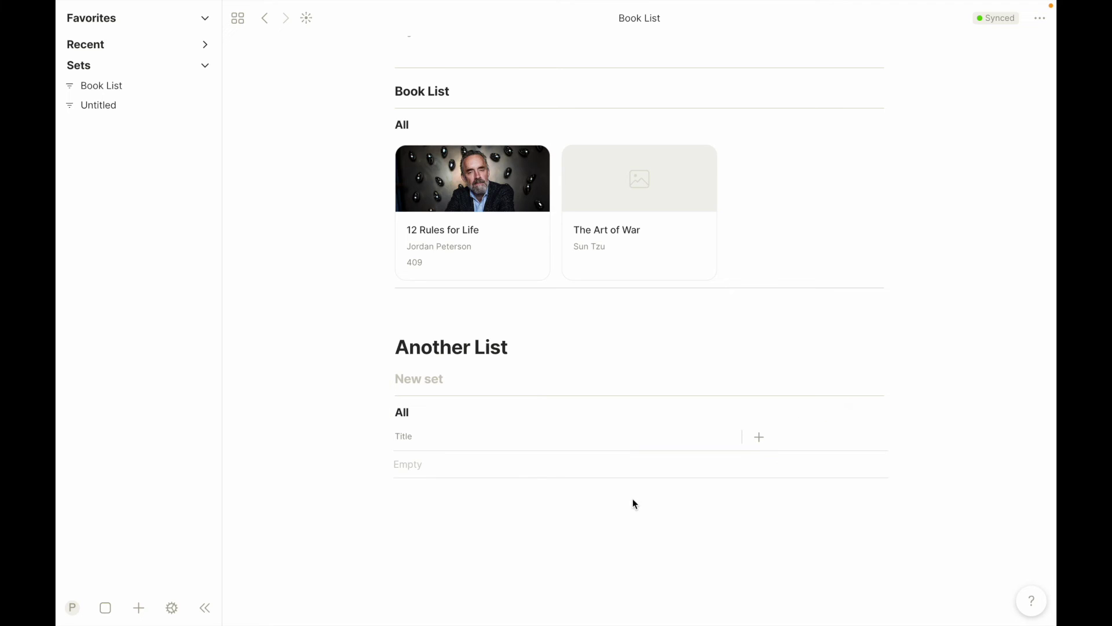
{"action": "left_click", "coordinate": [412, 464]}
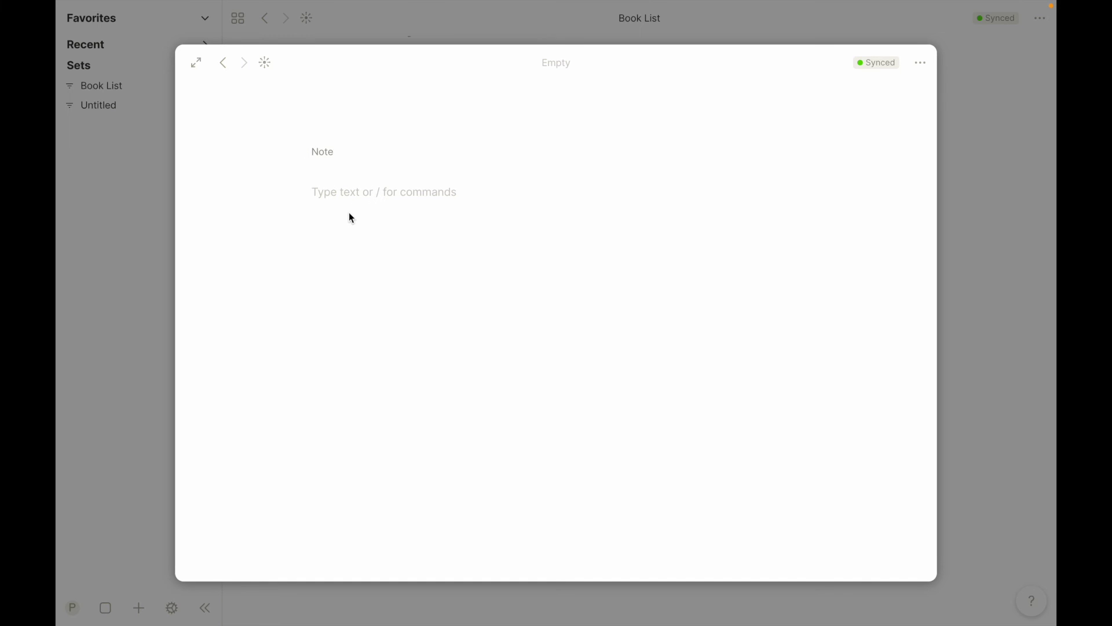
{"action": "type", "text": "This is a no"}
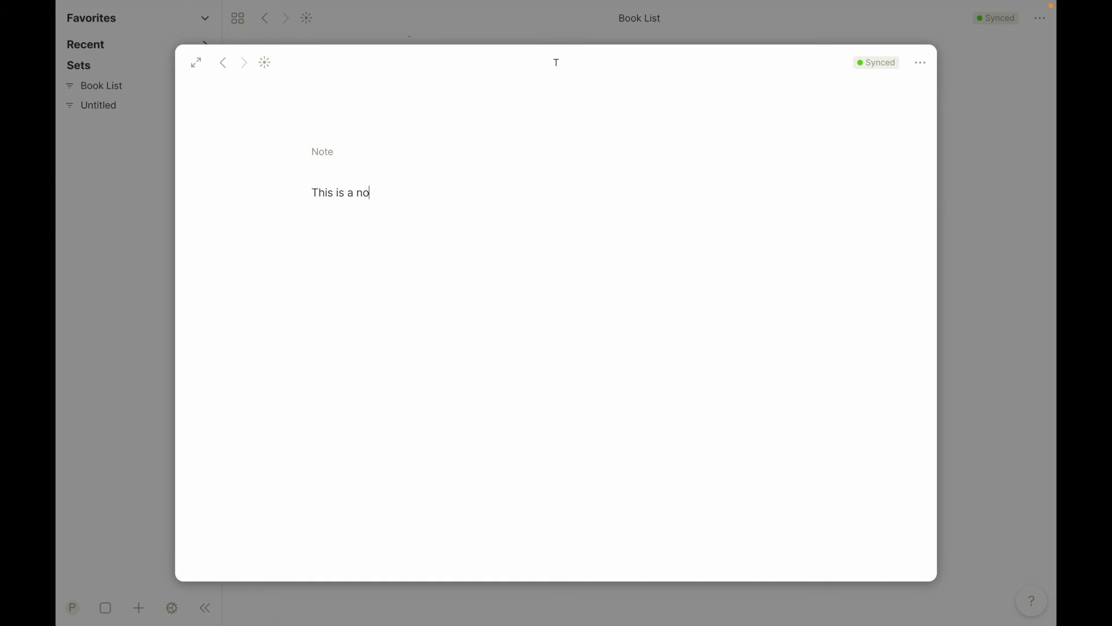
{"action": "type", "text": "te. Hello"}
{"action": "left_click", "coordinate": [173, 152]}
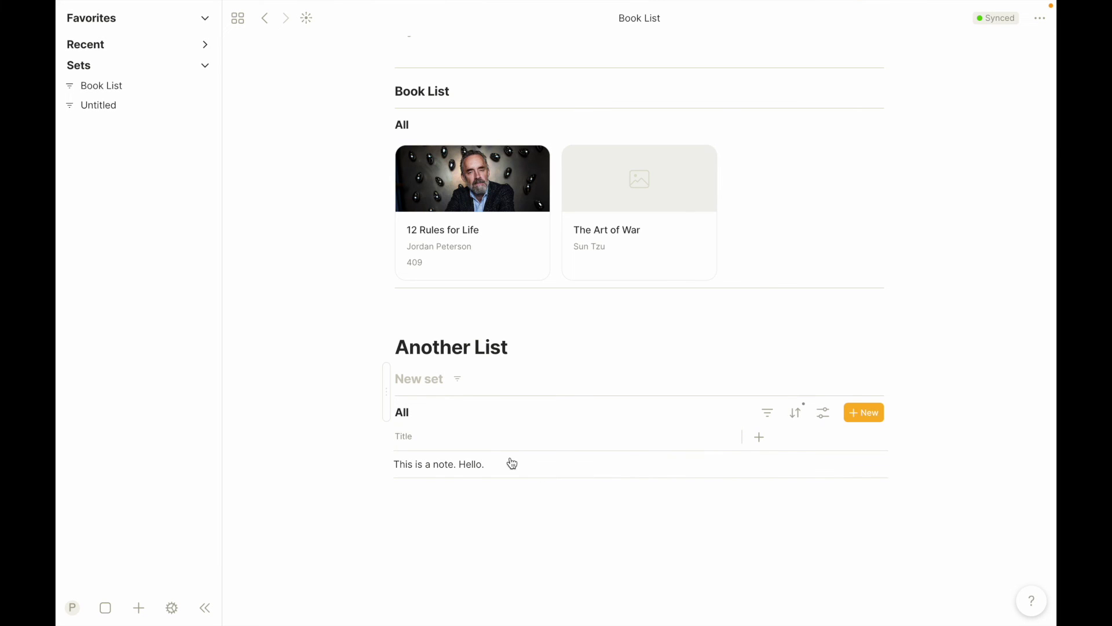
- Add a note to the Another List set with the text "Class Note for School" and return to the page
{"action": "left_click", "coordinate": [847, 420]}
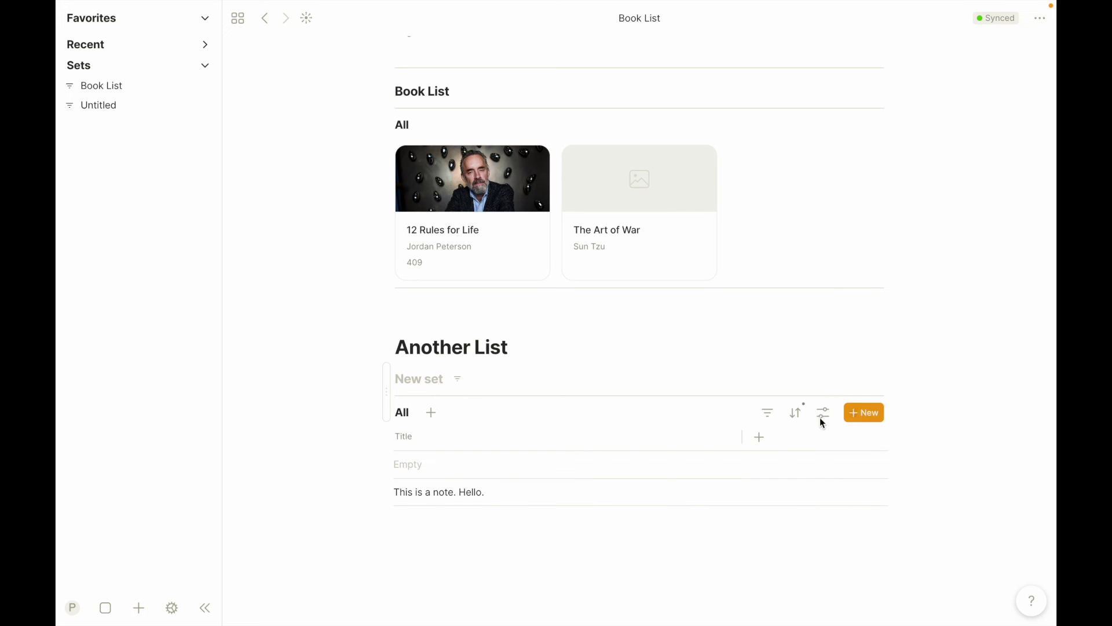
{"action": "left_click", "coordinate": [458, 474]}
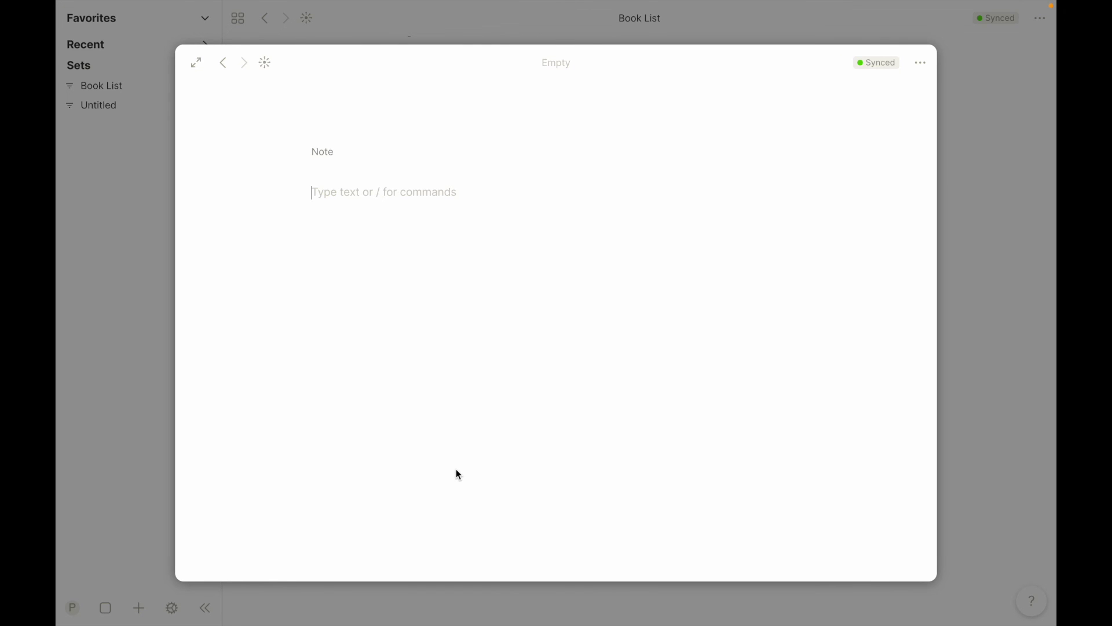
{"action": "type", "text": "Class "}
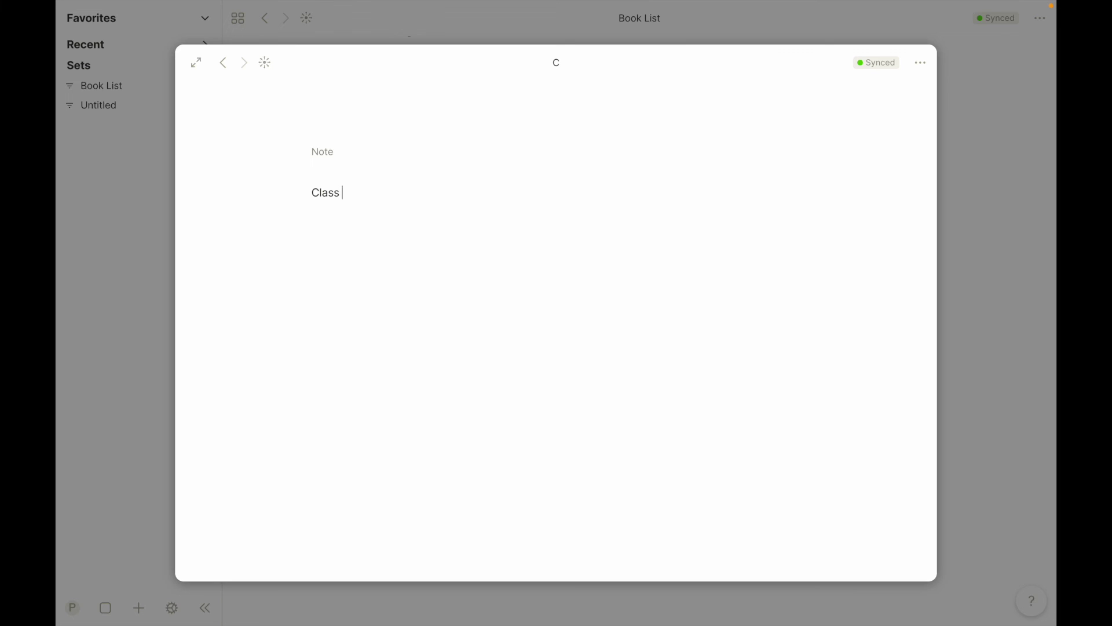
{"action": "type", "text": "Note for School"}
{"action": "left_click", "coordinate": [156, 384]}
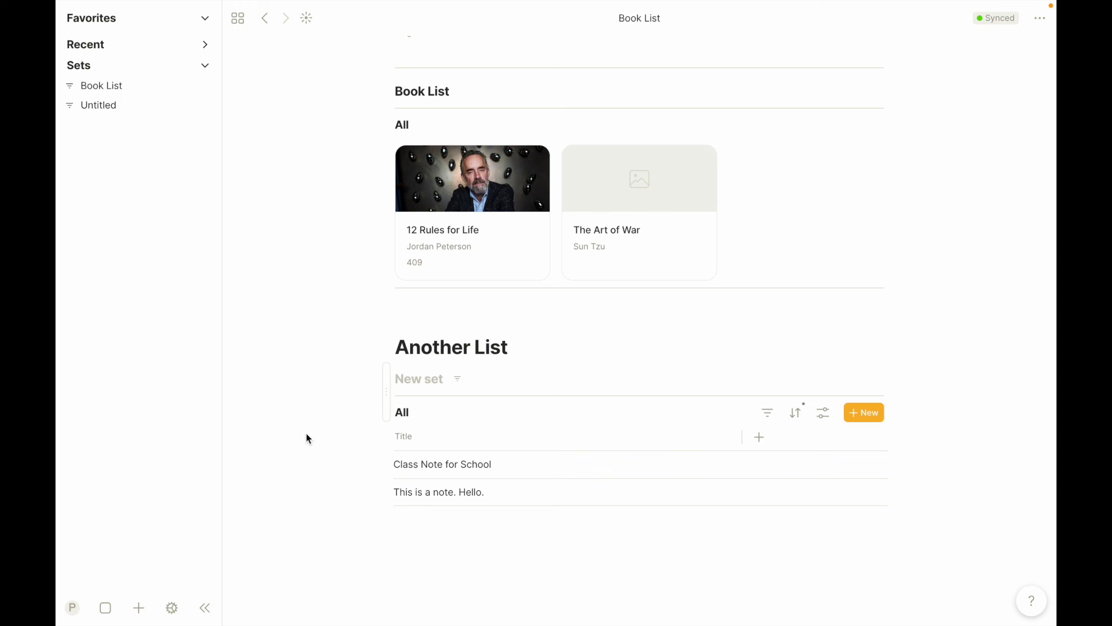
- Add another note to the inline set, open it, and close it without entering any text
{"action": "left_click", "coordinate": [872, 413]}
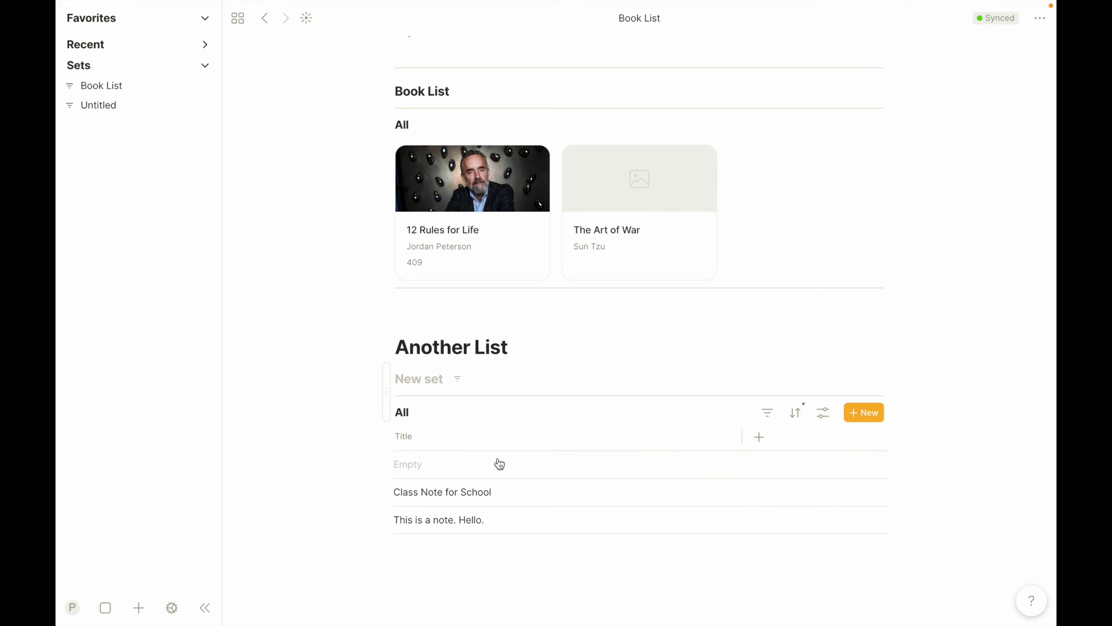
{"action": "left_click", "coordinate": [442, 469]}
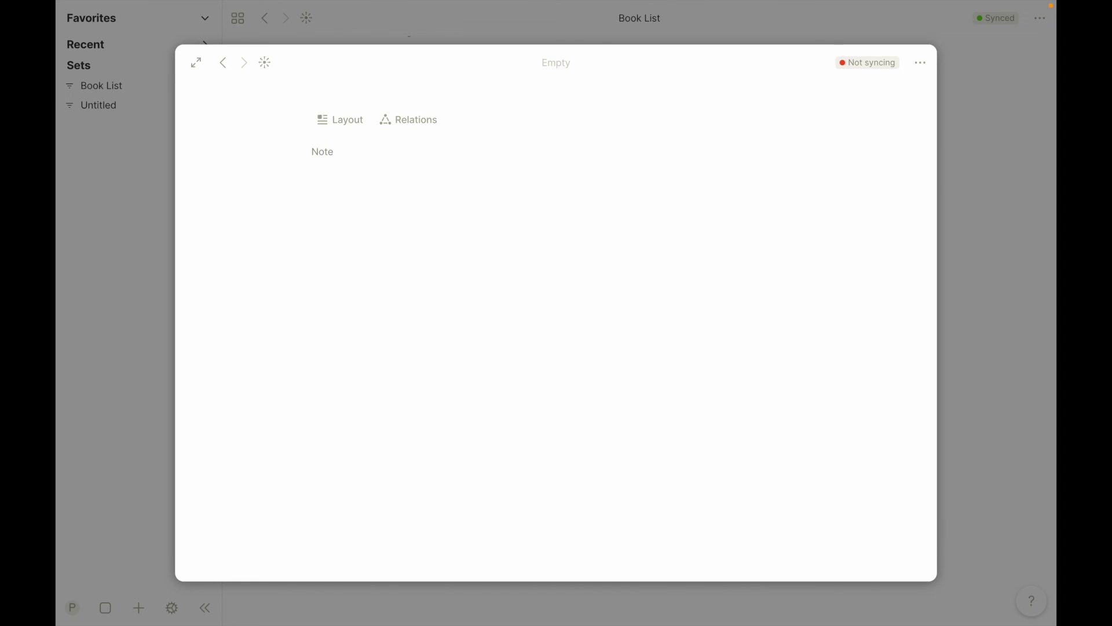
{"action": "key", "text": "Escape"}
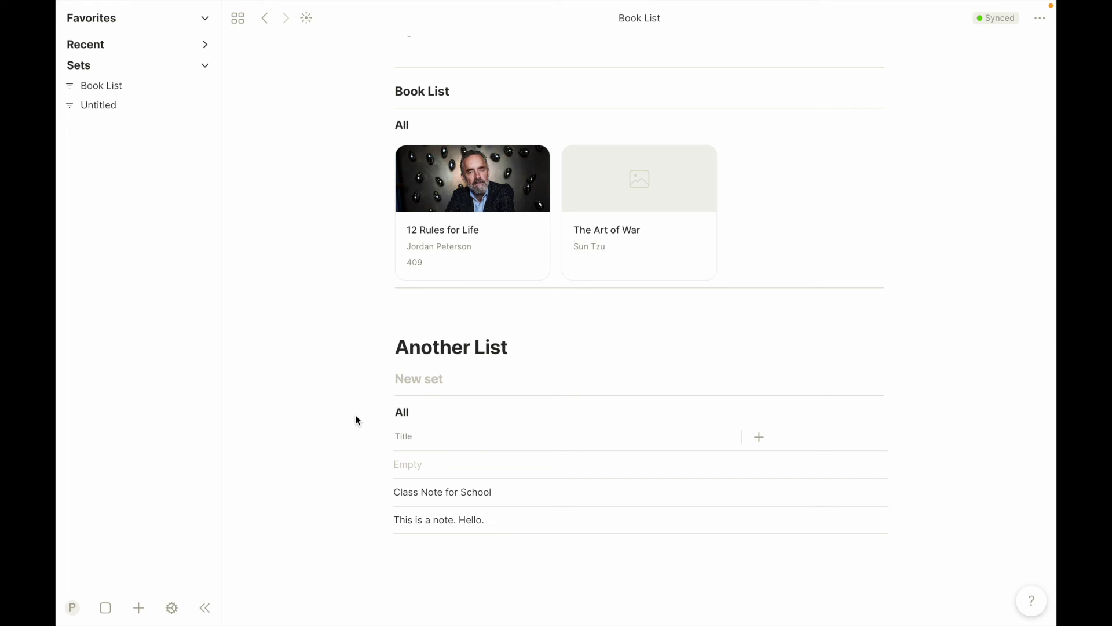
- View the Book List set and the untitled Note set in turn, ending on the Book List set
{"action": "left_click", "coordinate": [120, 94]}
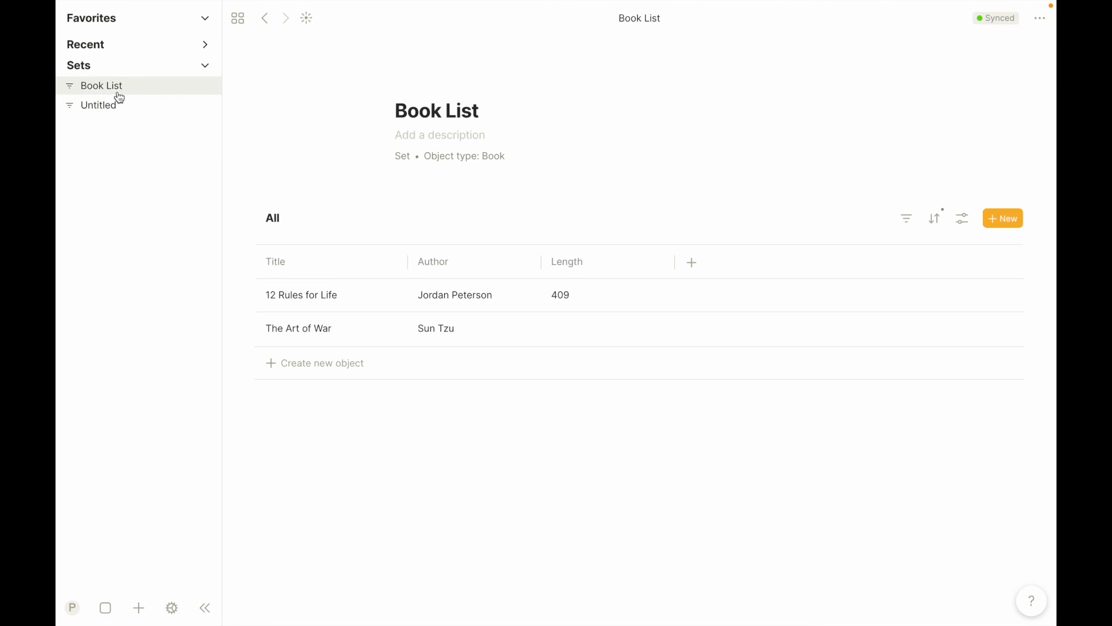
{"action": "left_click", "coordinate": [115, 106]}
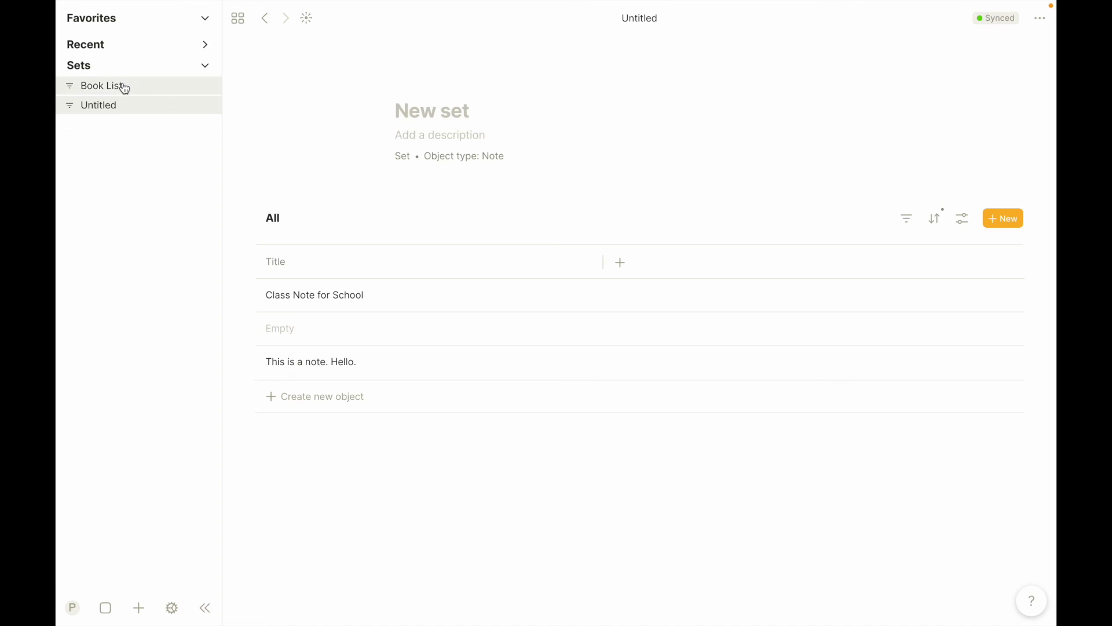
{"action": "left_click", "coordinate": [125, 90]}
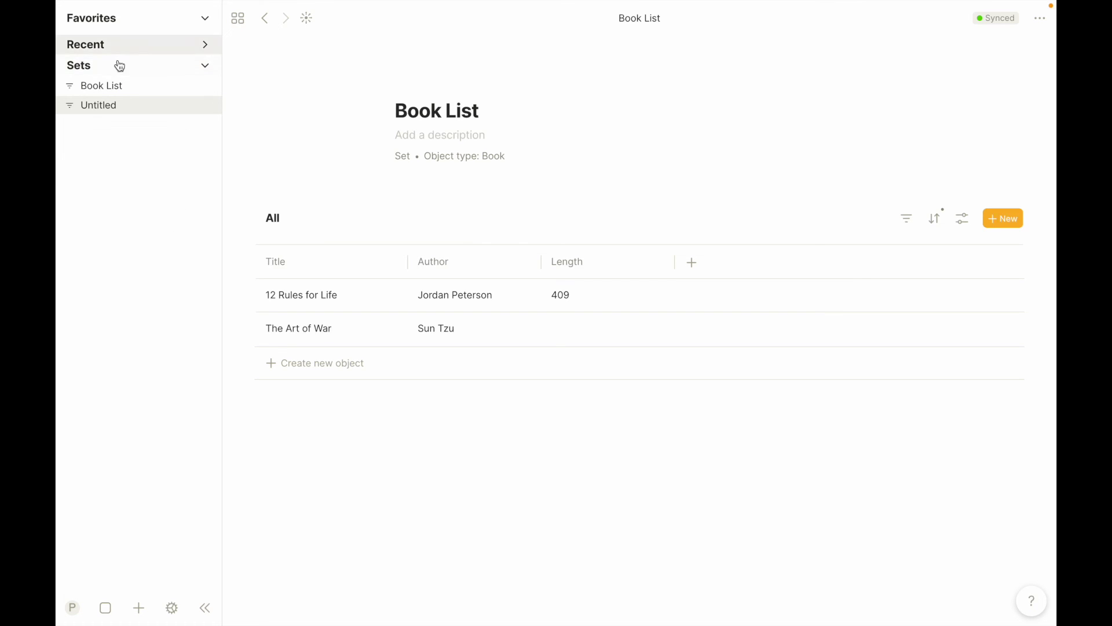
{"action": "left_click", "coordinate": [203, 65]}
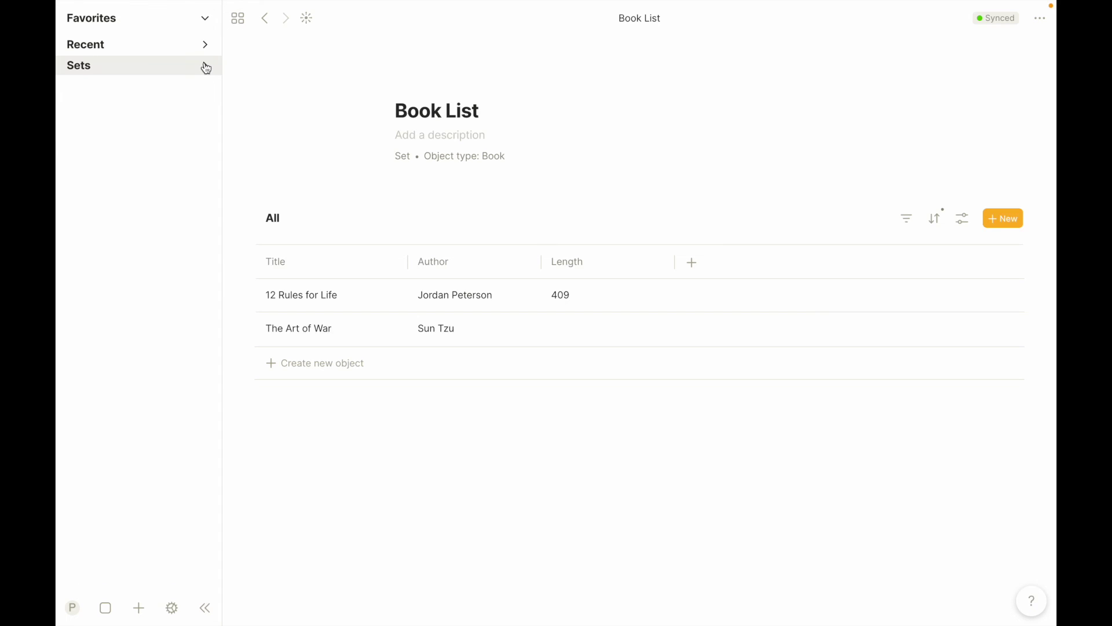
{"action": "left_click", "coordinate": [202, 65]}
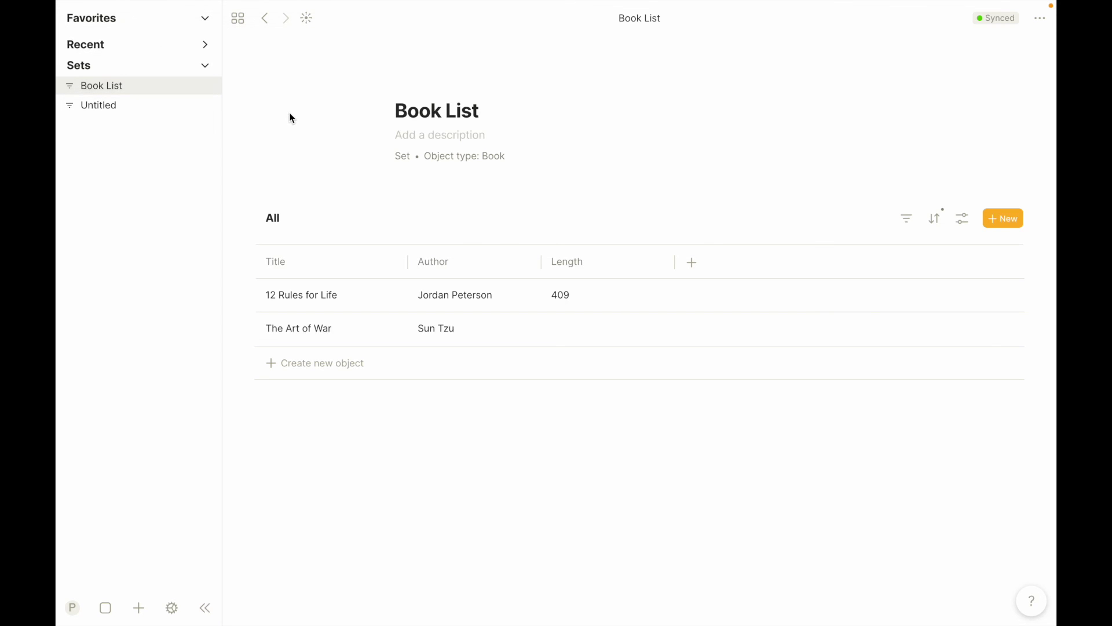